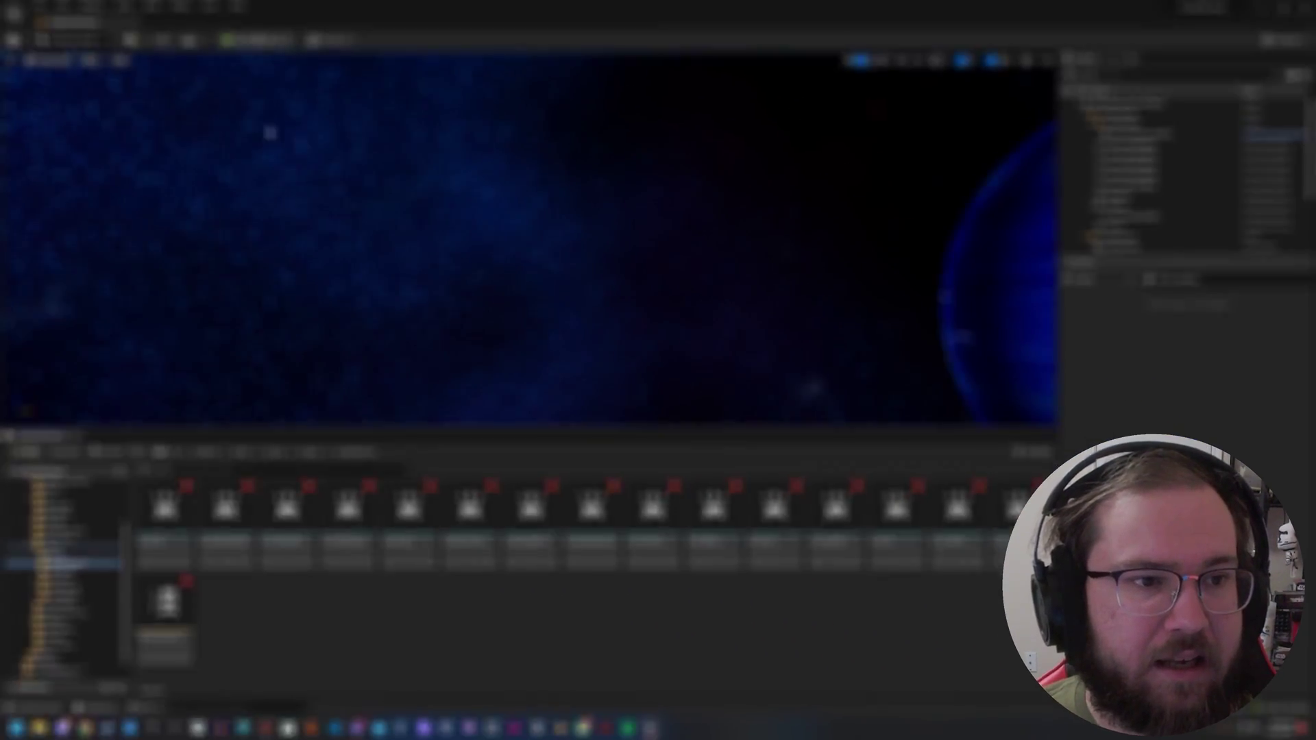
Review the engine's Input page in Project Settings, including the action and axis mappings, and put the settings window away
click(62, 5)
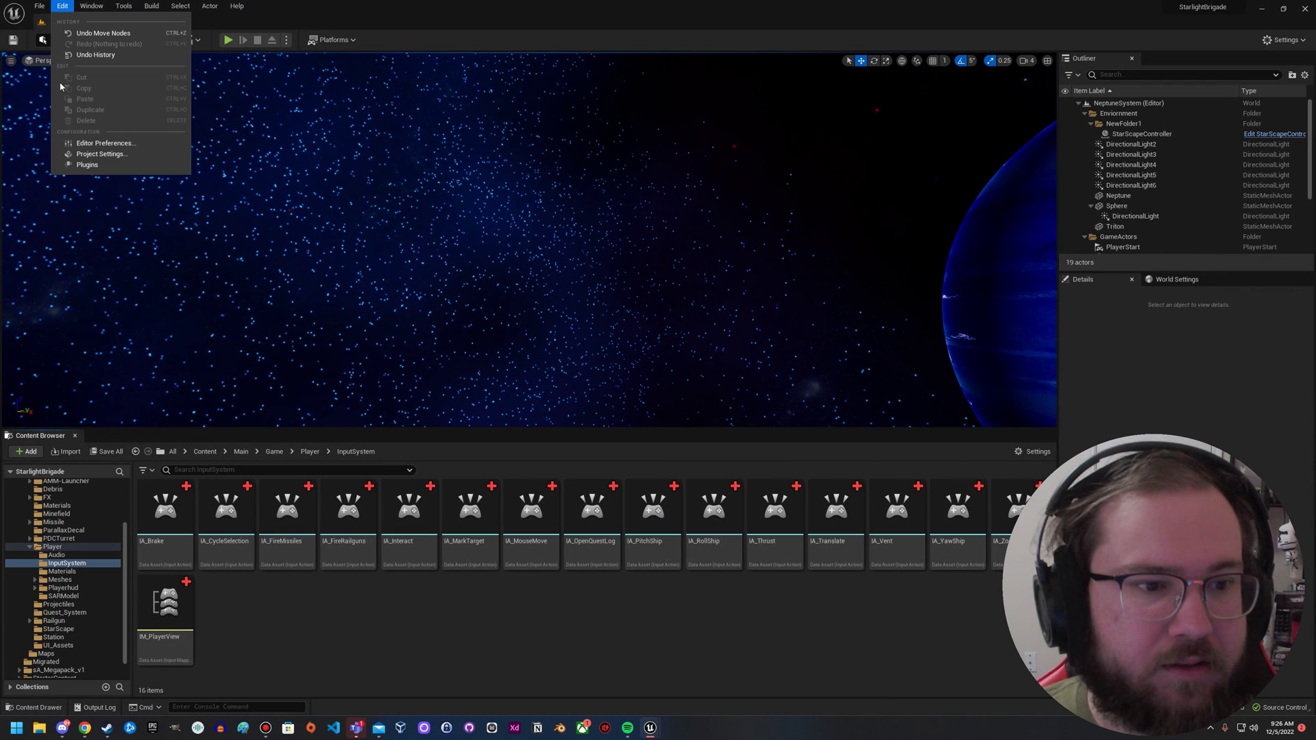
click(101, 154)
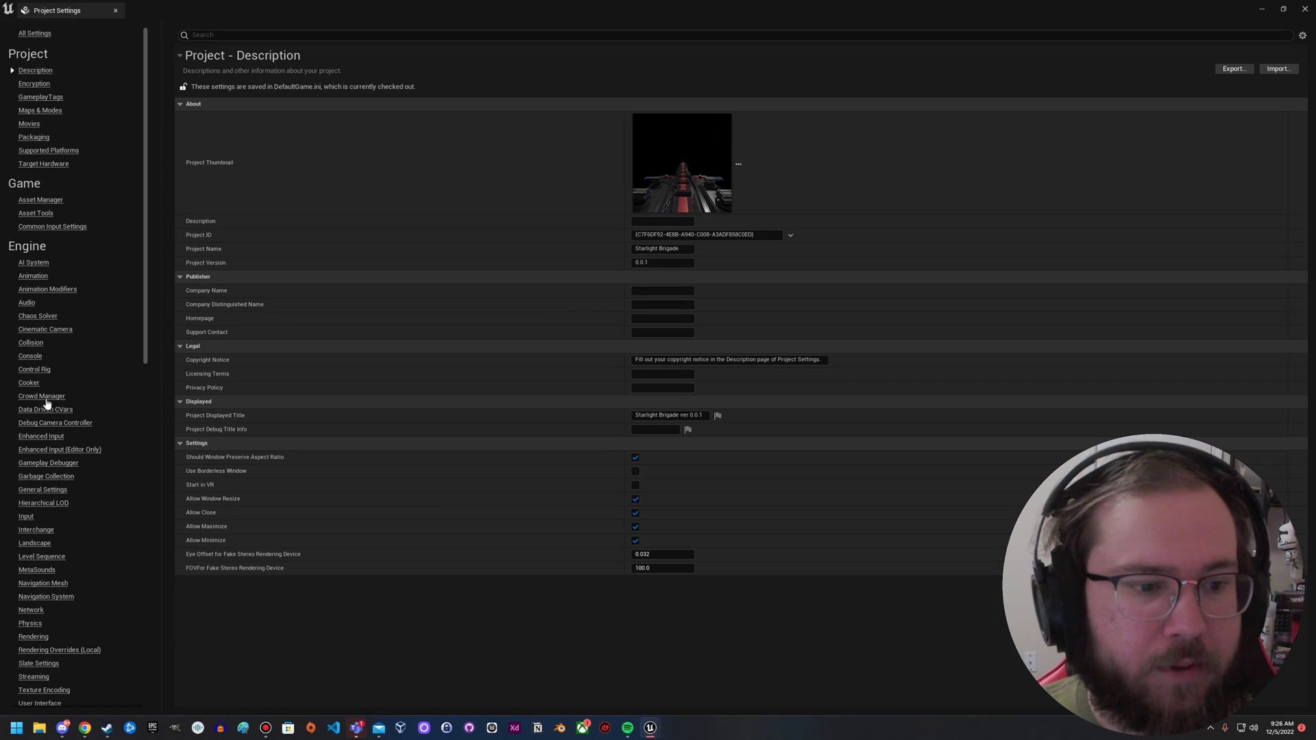
click(26, 517)
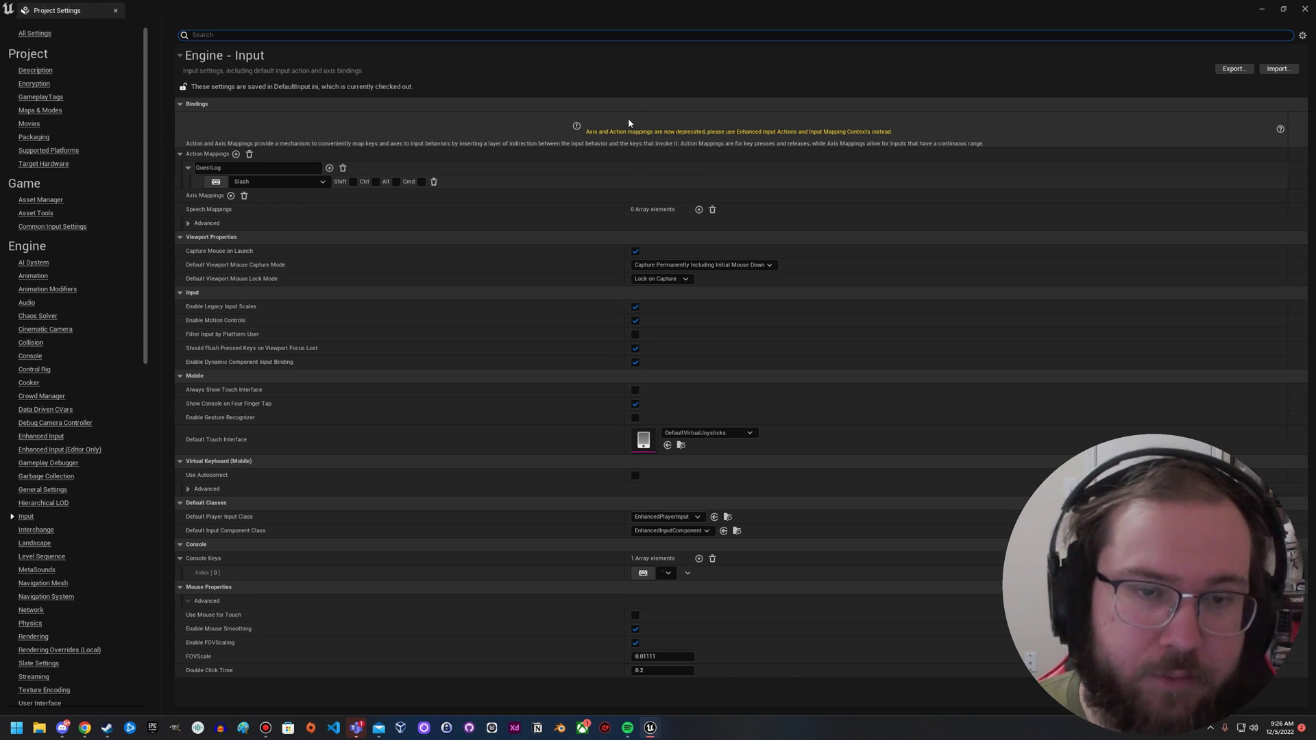
click(1262, 8)
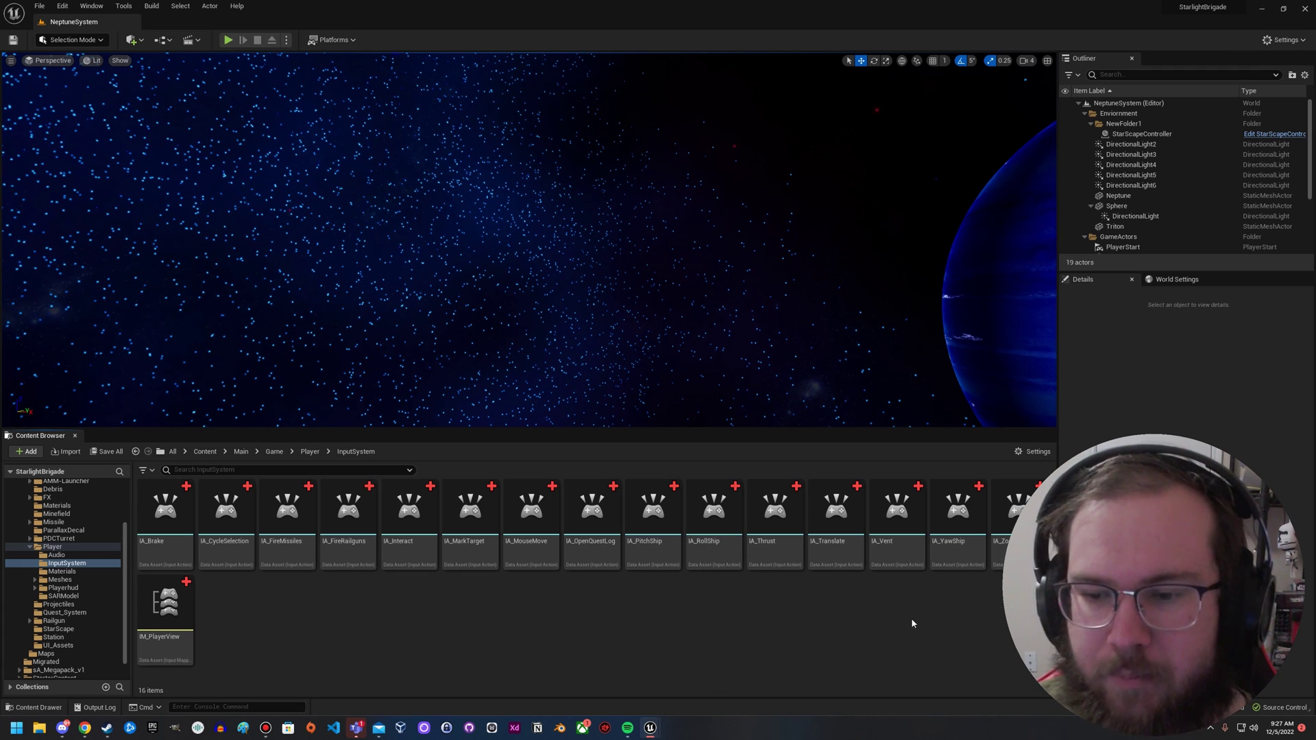
Check the value type, triggers and modifiers of the IA_YawShip input action, close it, and return to the level editor
double_click(970, 550)
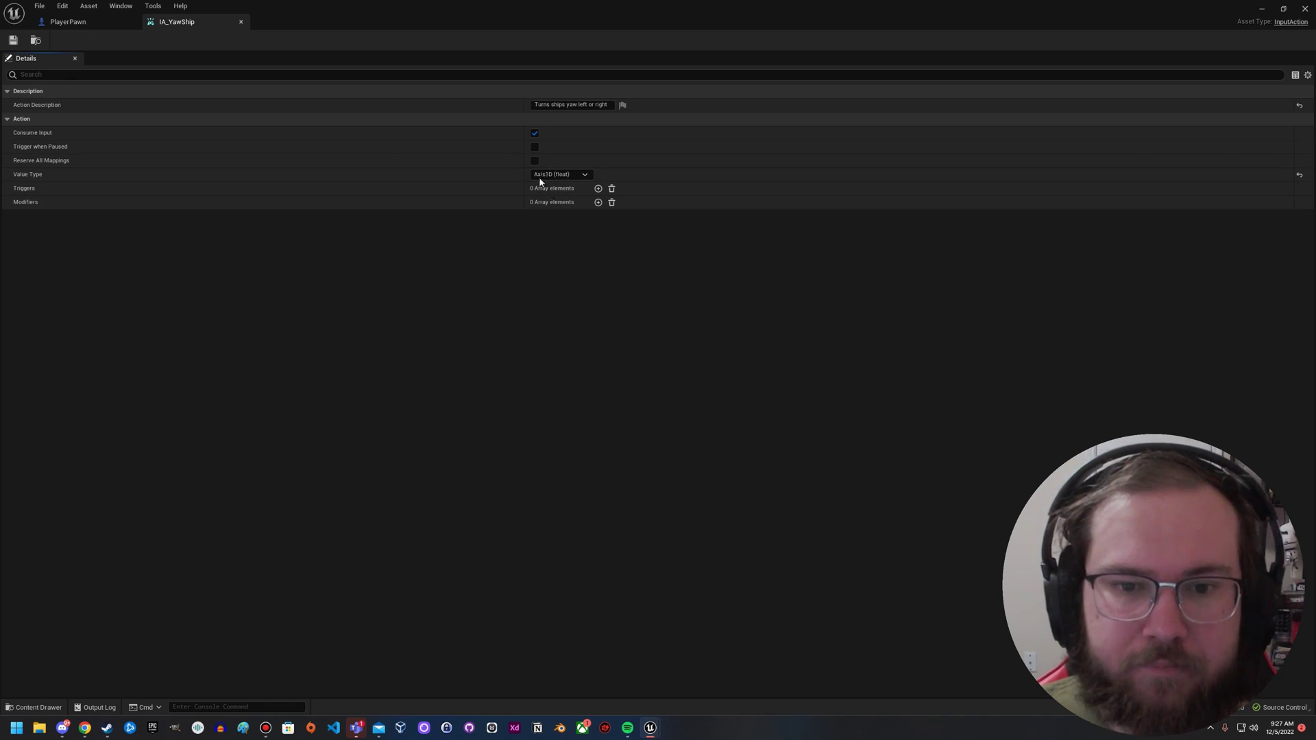
click(241, 23)
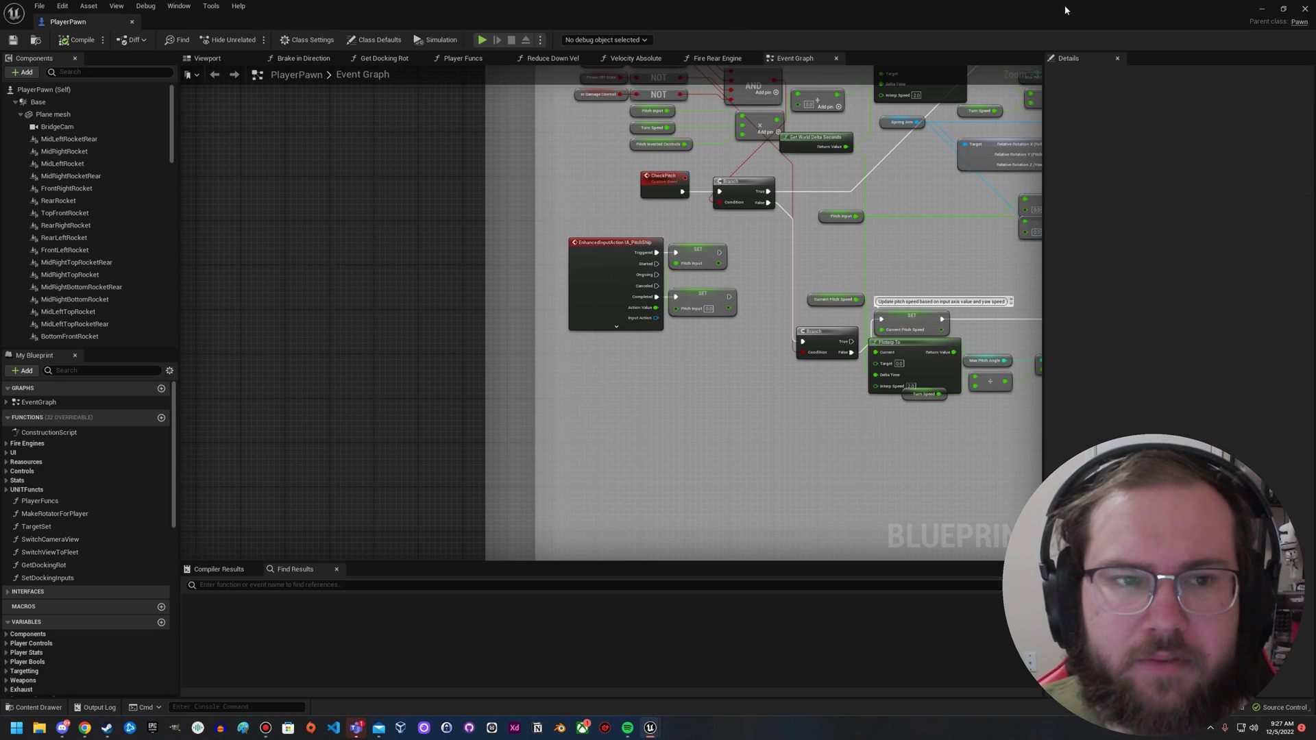
click(1261, 8)
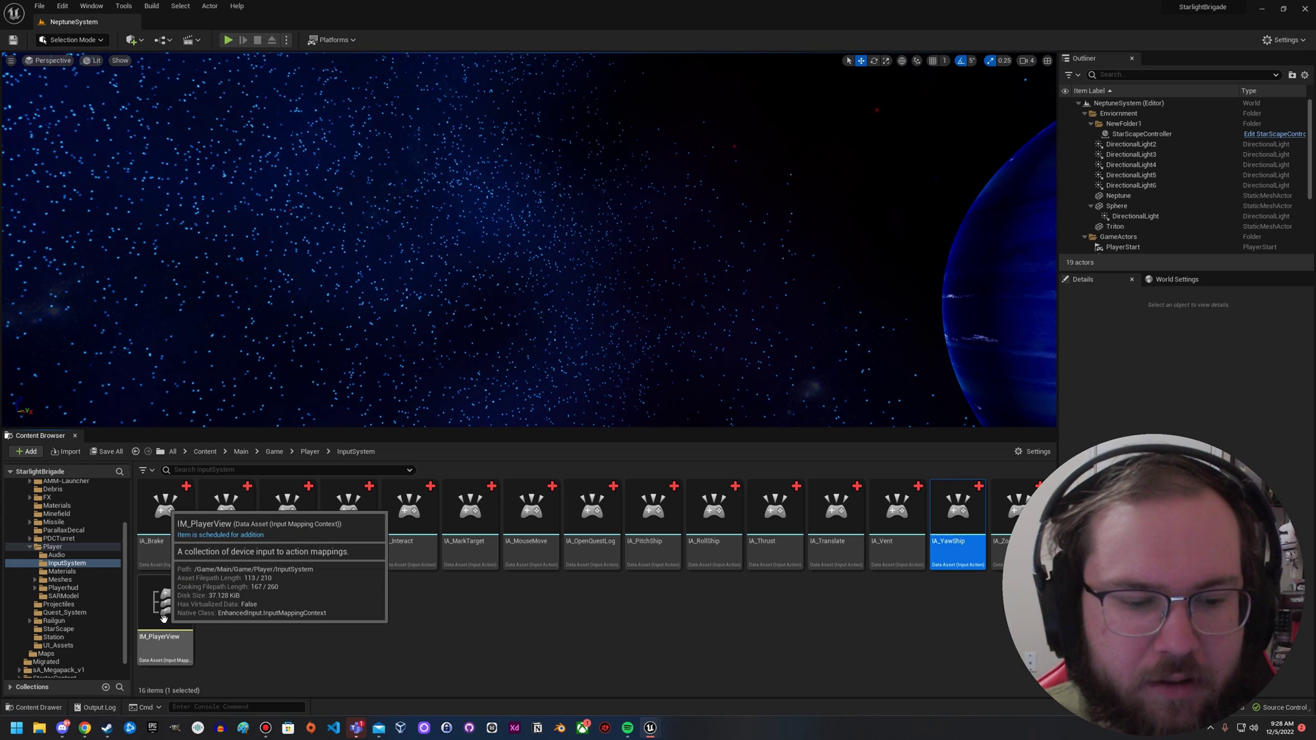
View the Input asset types that can be created in the InputSystem folder without creating one
click(255, 610)
right_click(398, 641)
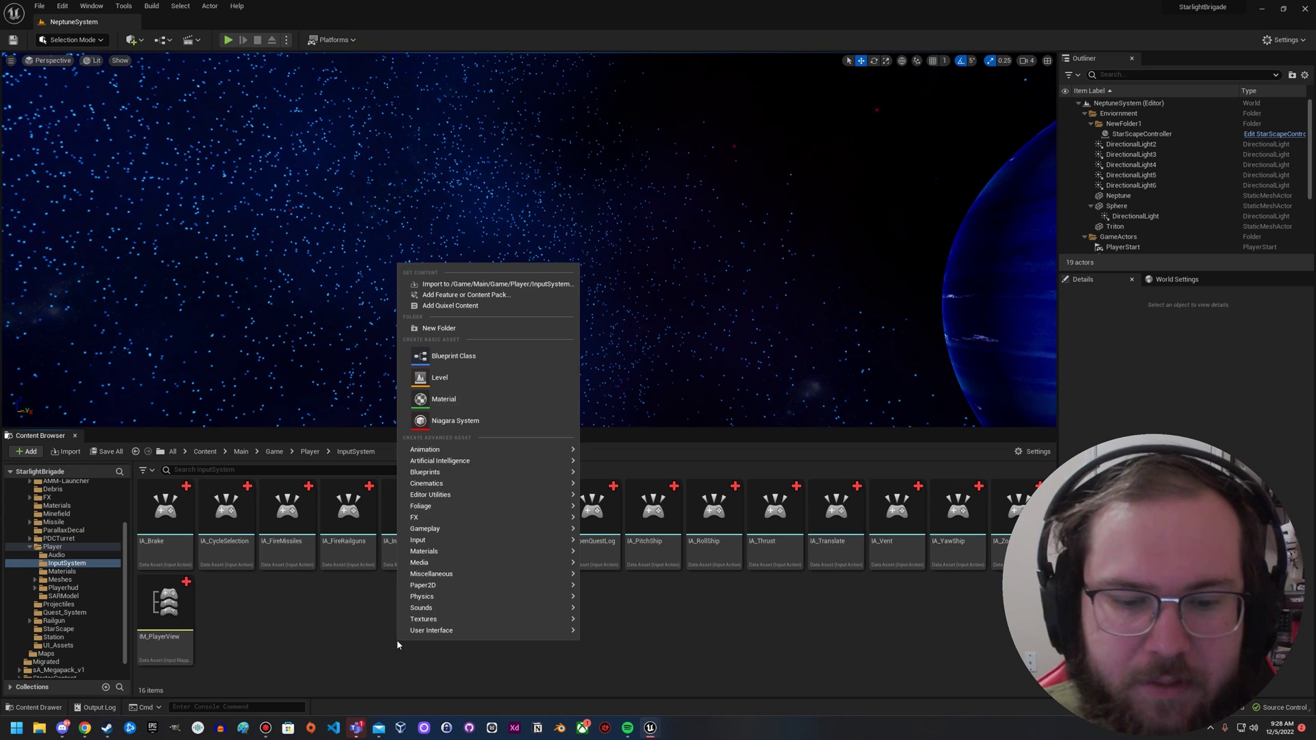
mouse_move(453, 541)
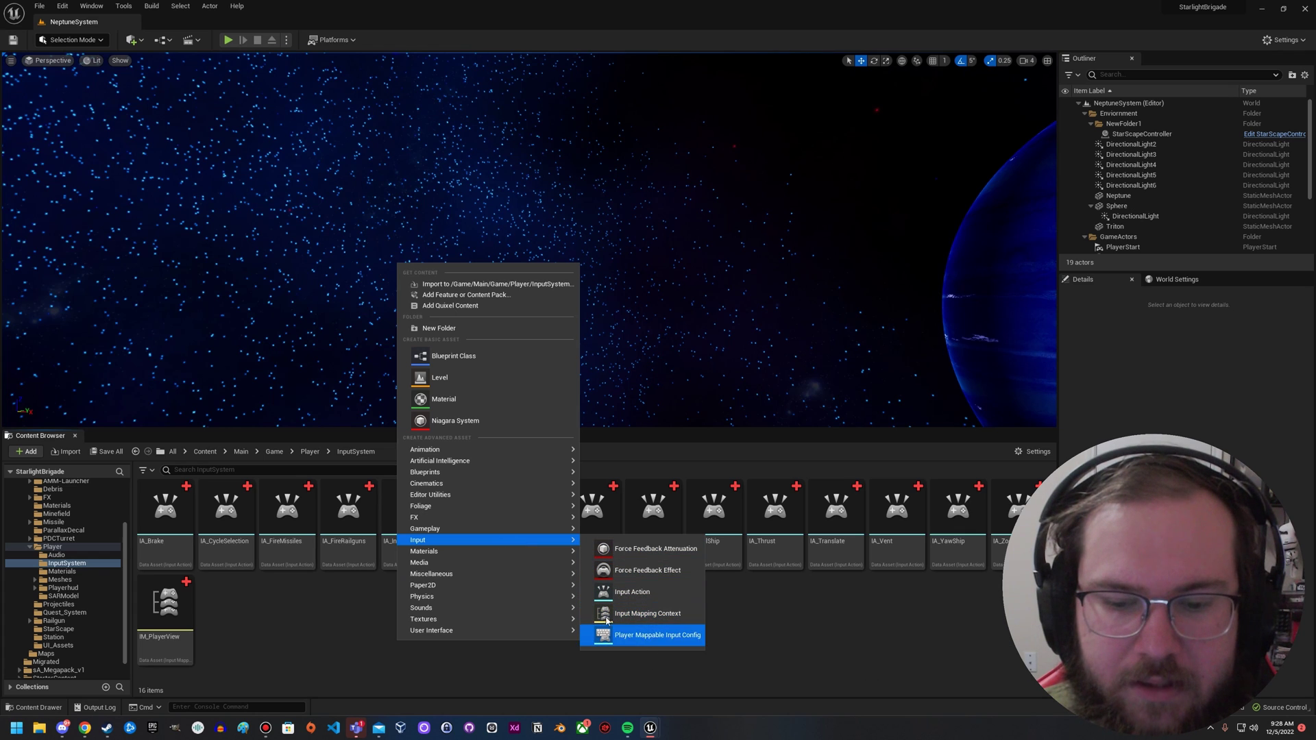
click(325, 633)
Open the IM_PlayerView mapping context and expand the IA_YawShip mapping with its D and A key bindings
double_click(165, 602)
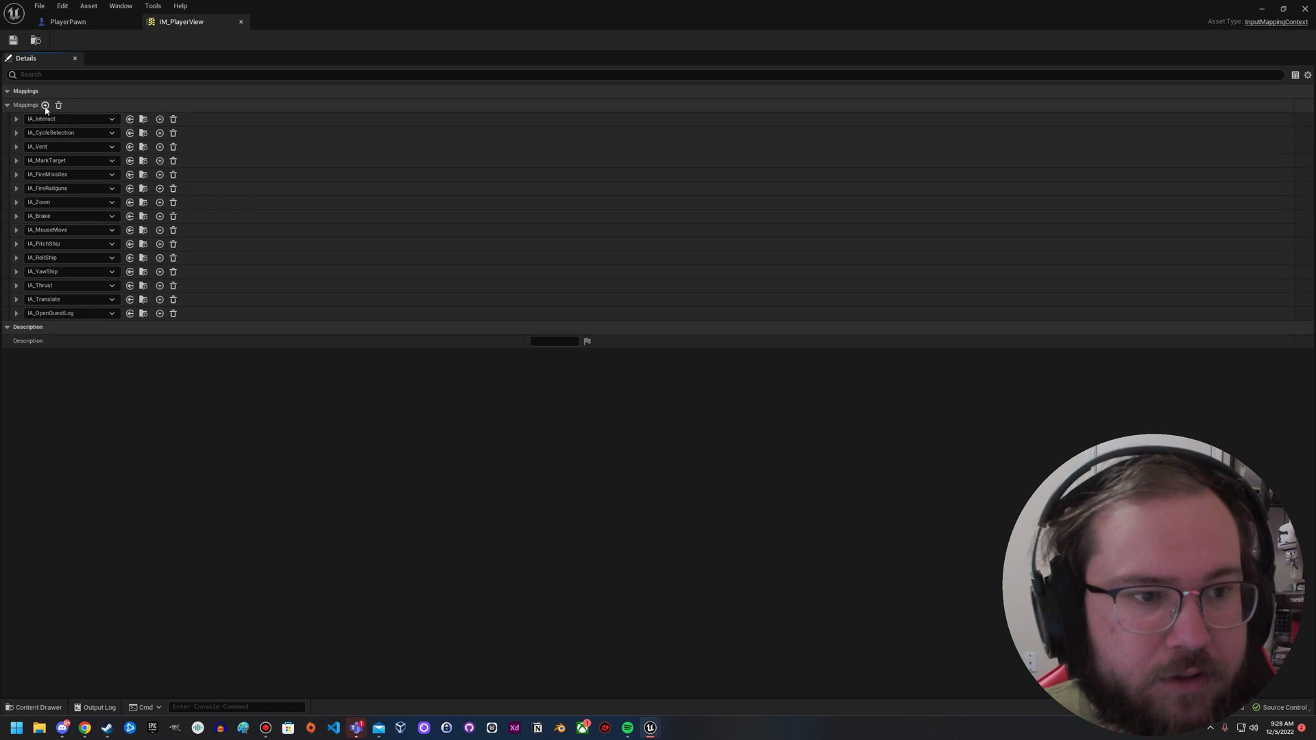
click(16, 272)
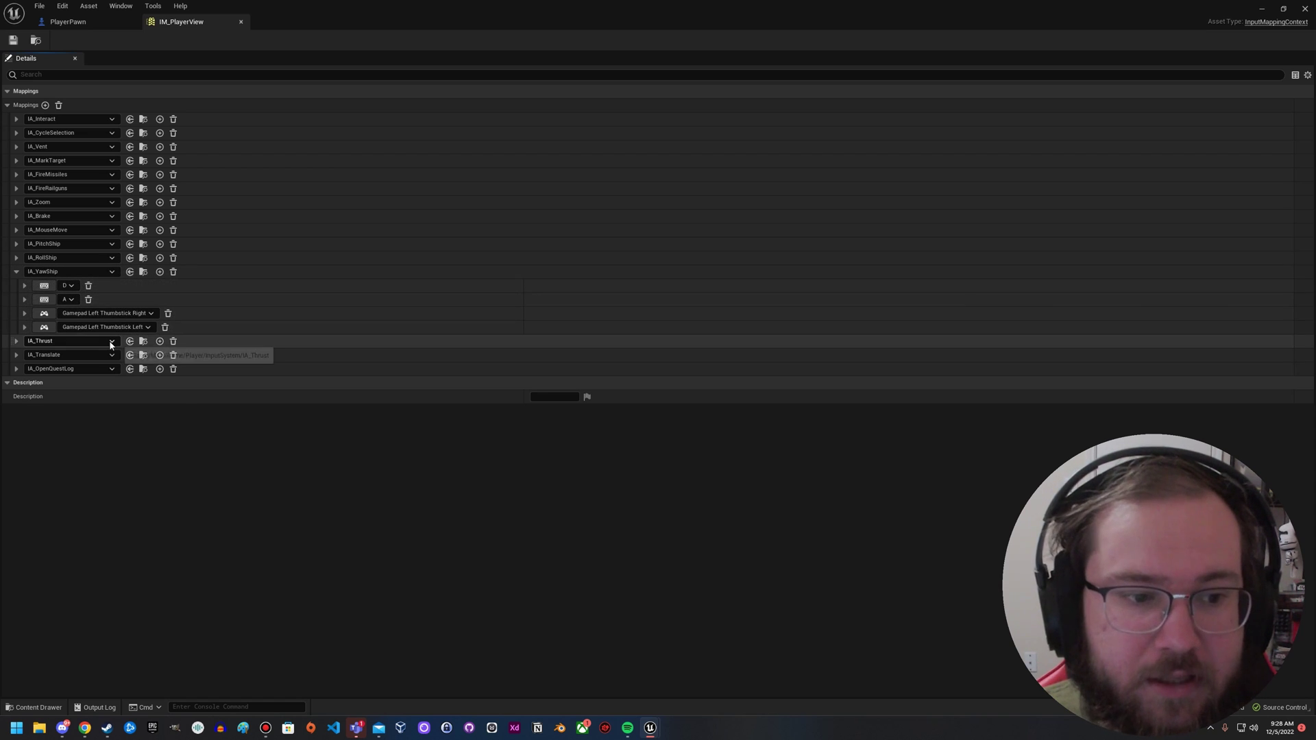
click(24, 286)
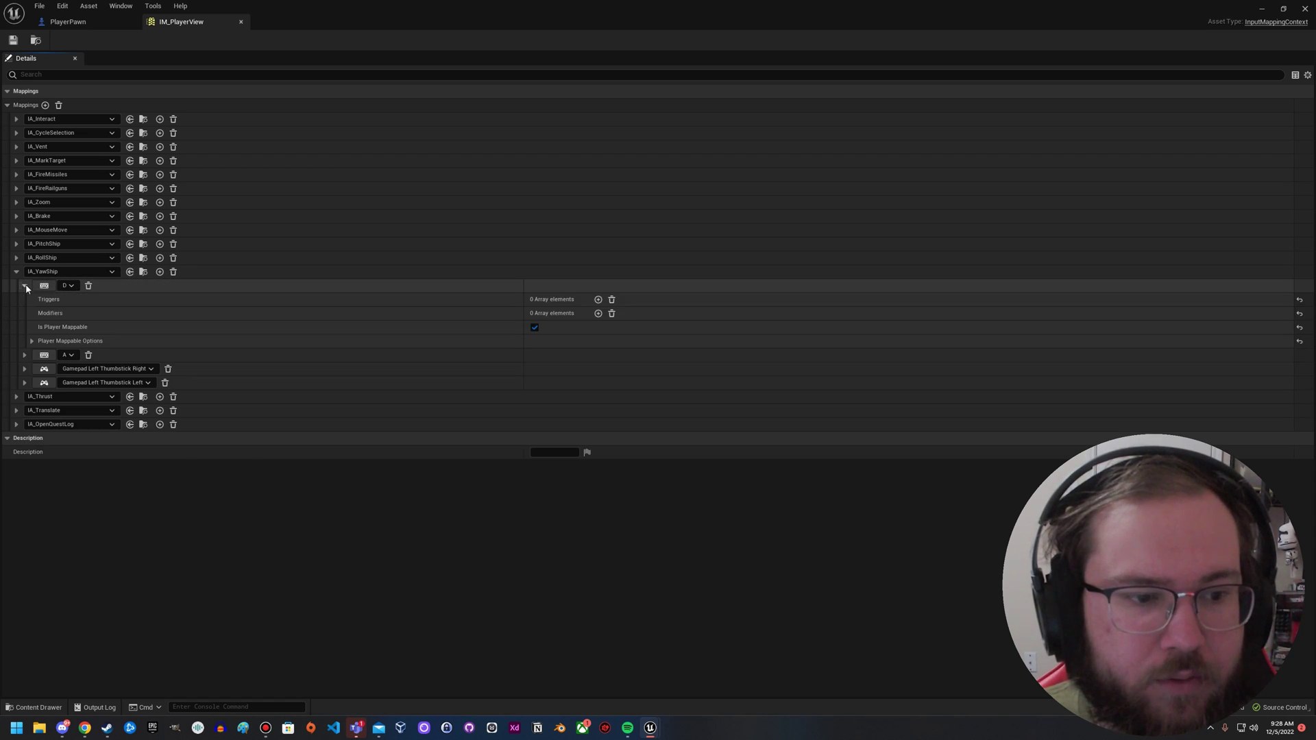
click(25, 355)
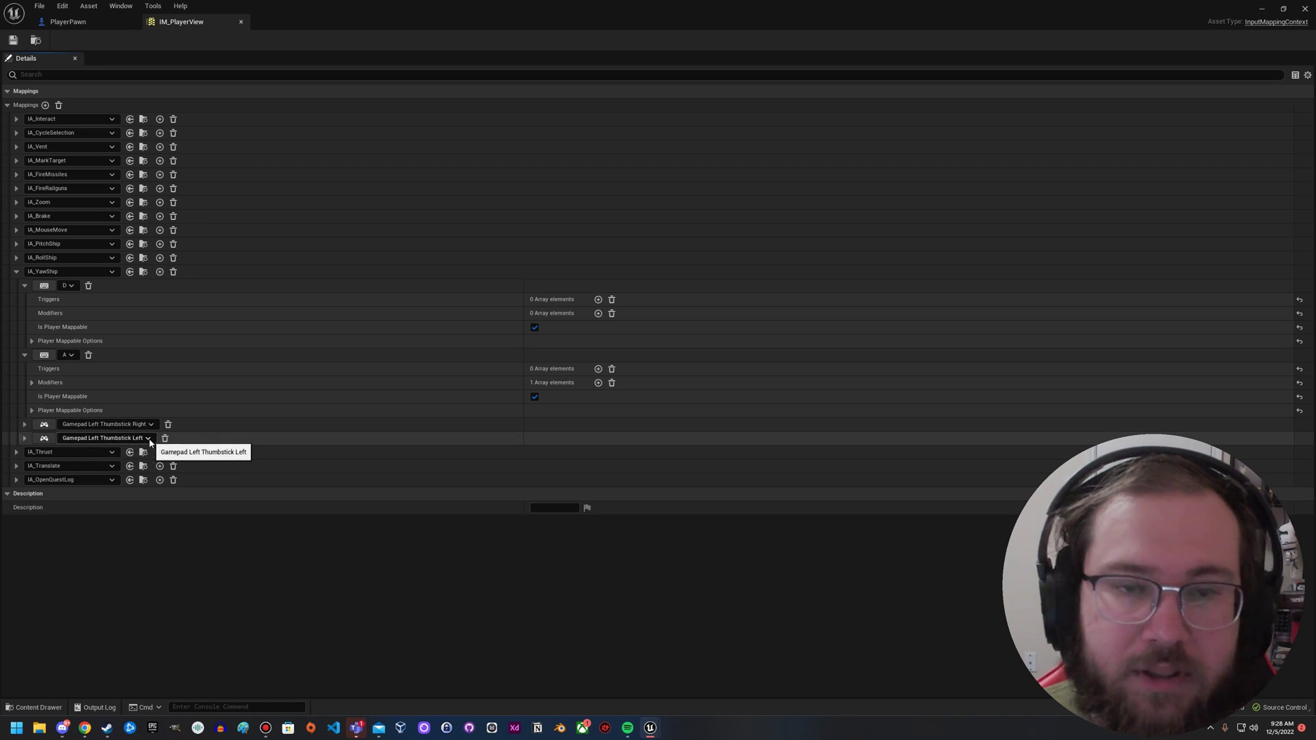
Inspect the player mappable options of the D and A bindings and the A key's modifiers, and collapse the IA_YawShip mapping
click(32, 341)
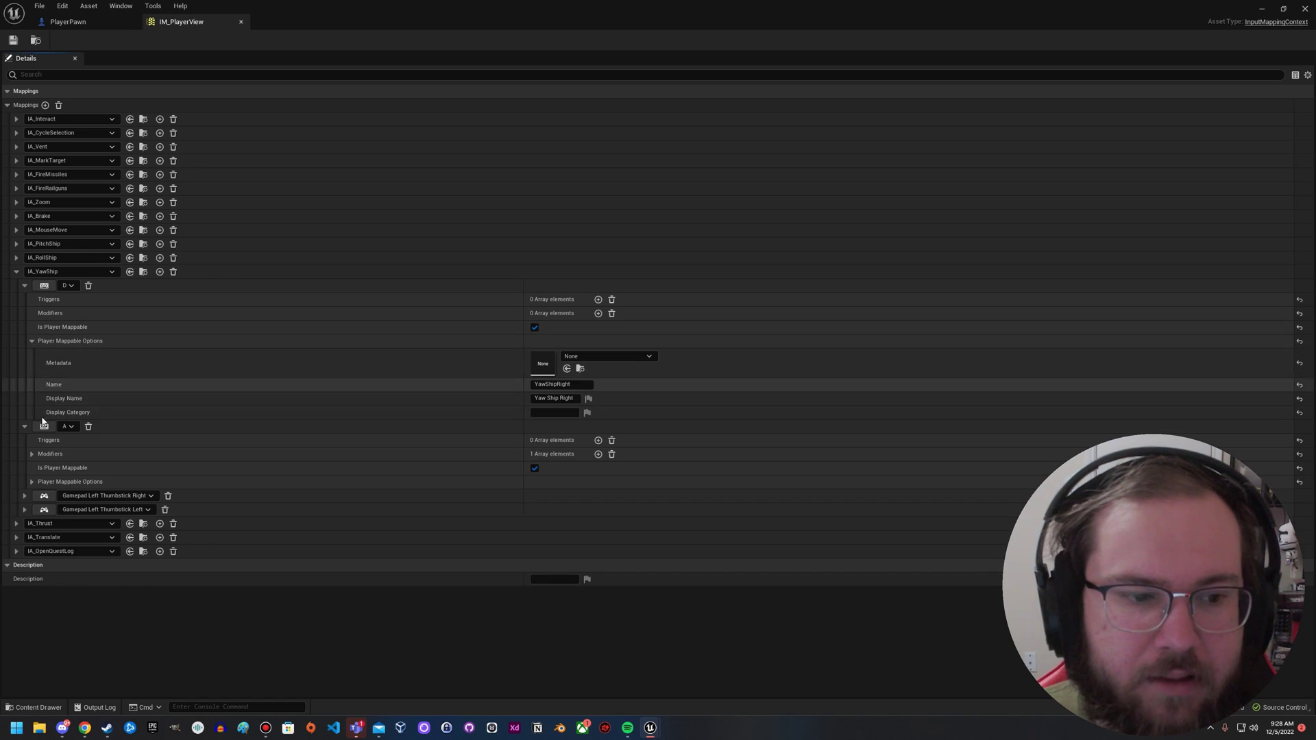
click(31, 482)
click(31, 454)
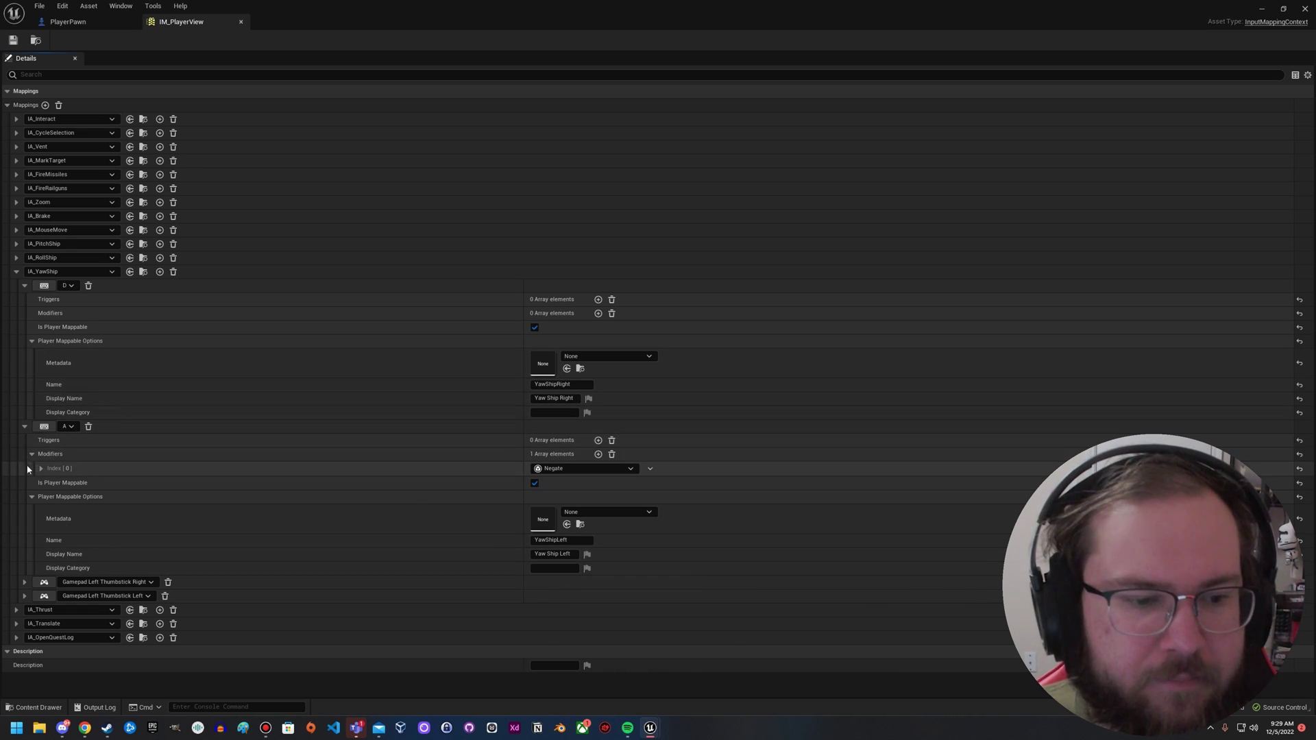
click(24, 426)
click(32, 340)
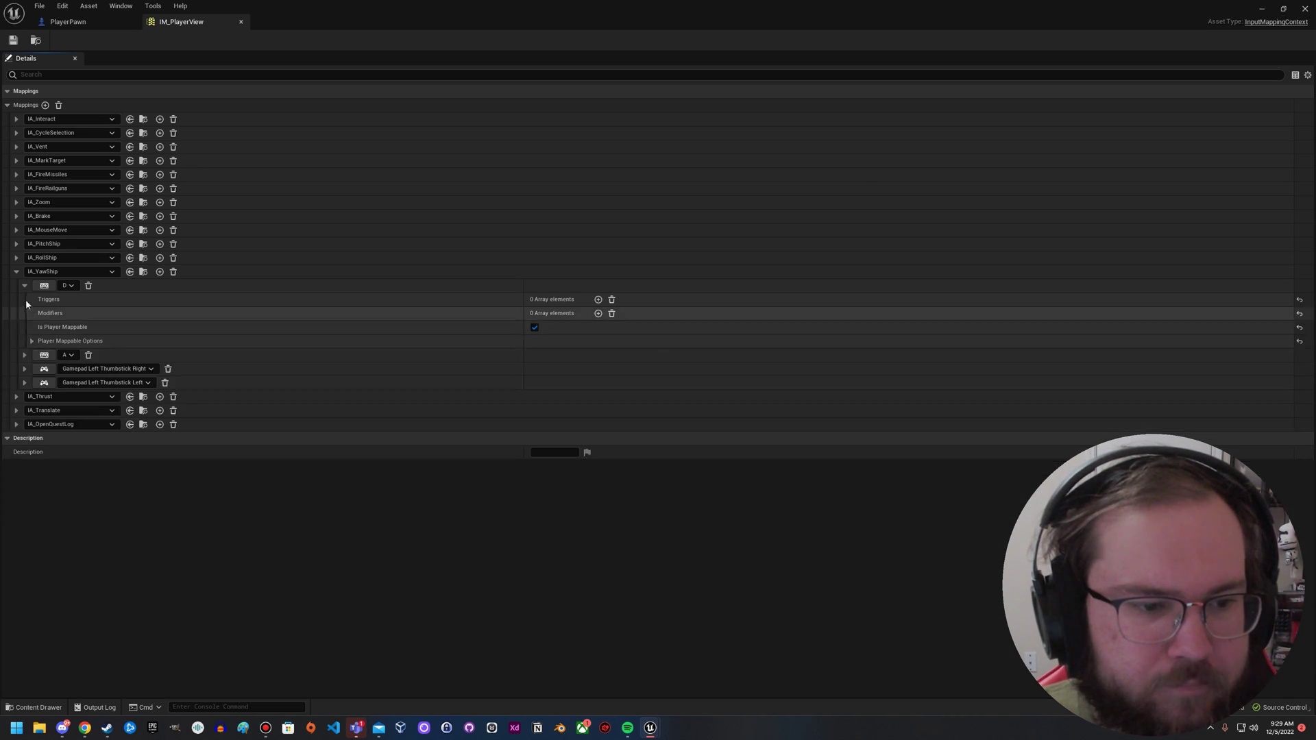
click(24, 285)
click(16, 271)
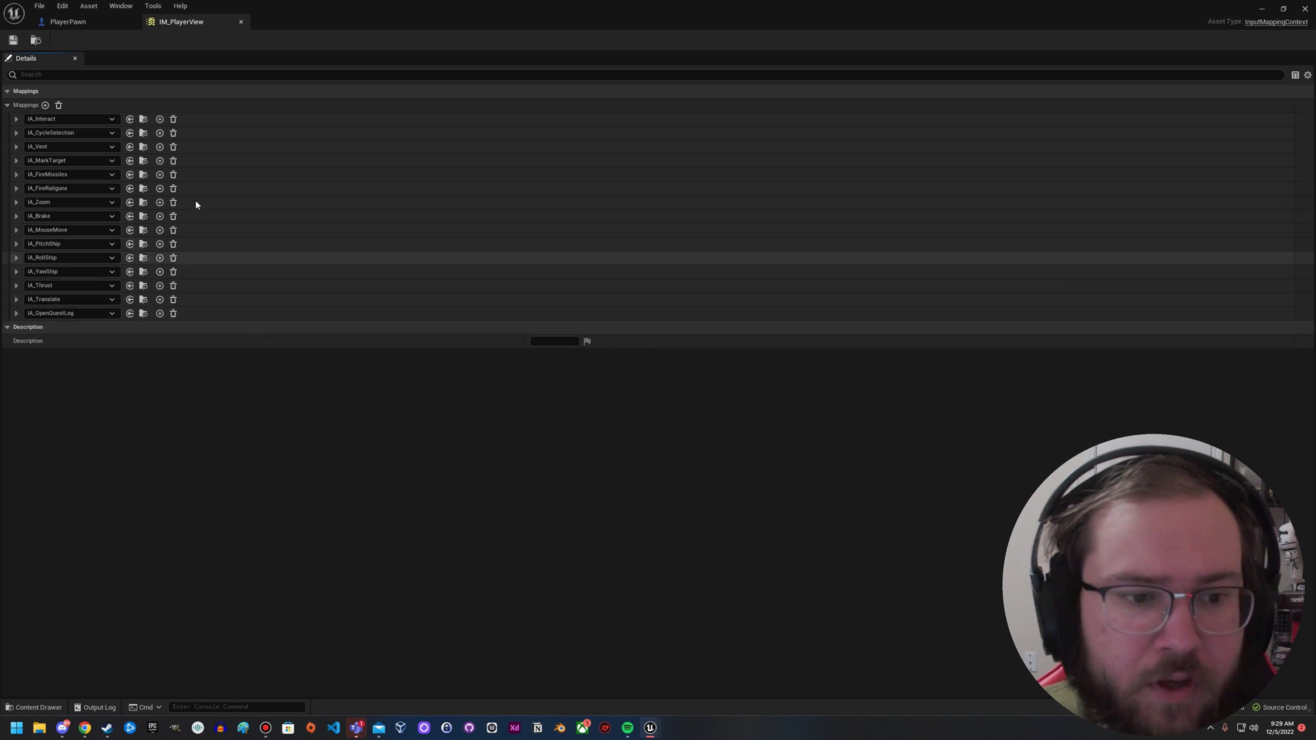
Switch to the PlayerPawn event graph and view the outputs of the IA_PitchShip enhanced input event
click(68, 21)
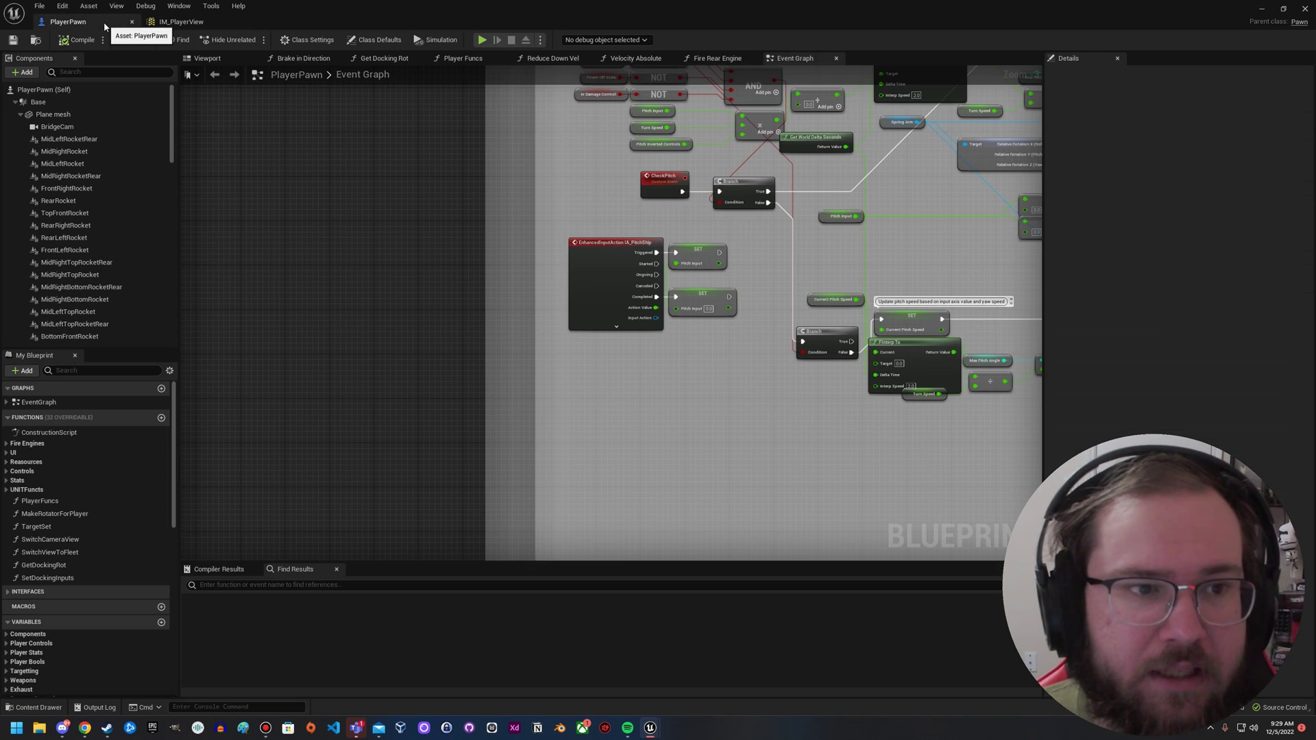
right_drag(619, 392, 579, 400)
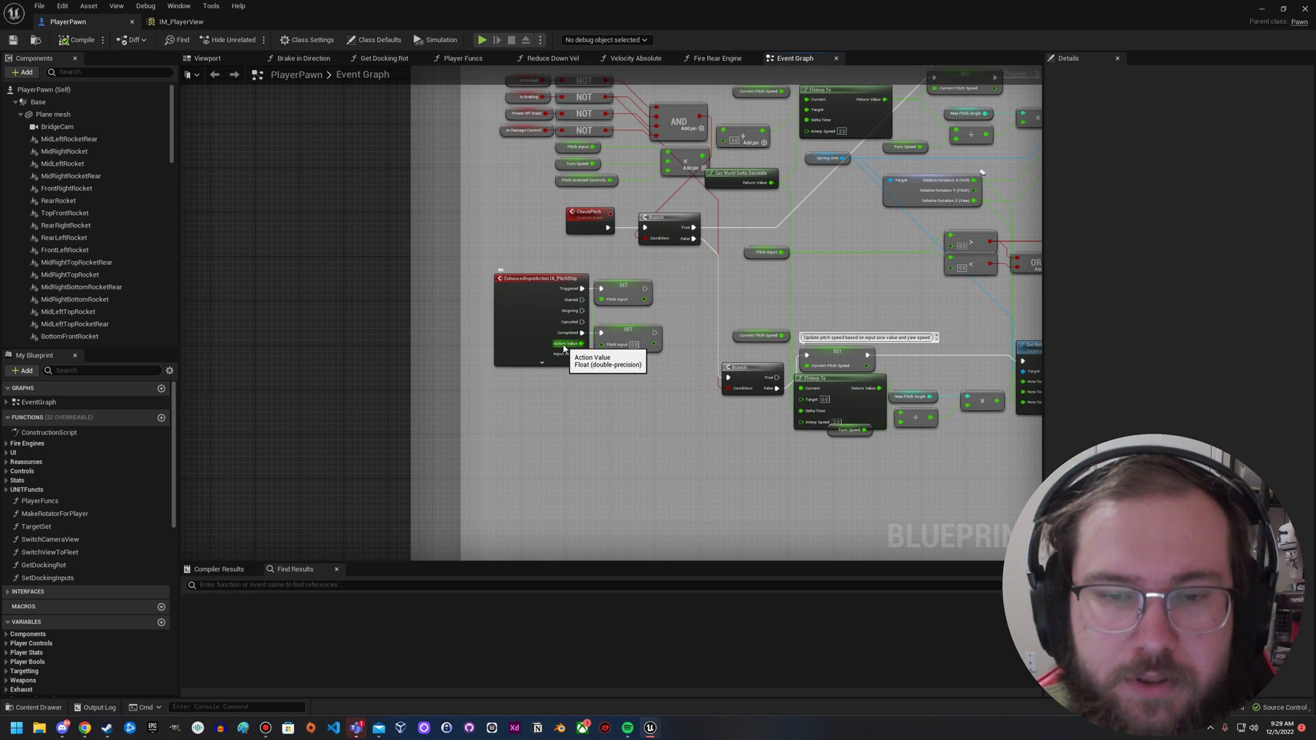
right_drag(517, 429, 516, 426)
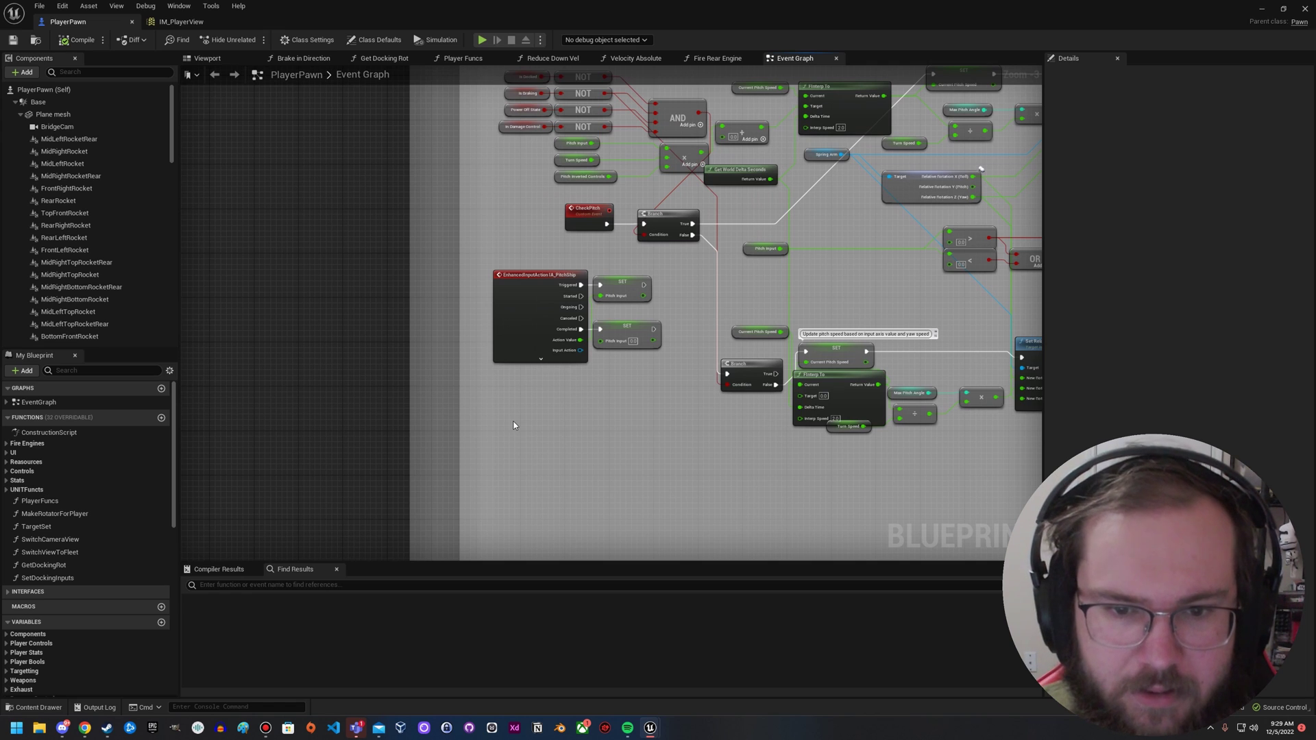
Search the blueprint's available actions for "IA_" to view the enhanced input nodes, and dismiss the list
right_click(515, 426)
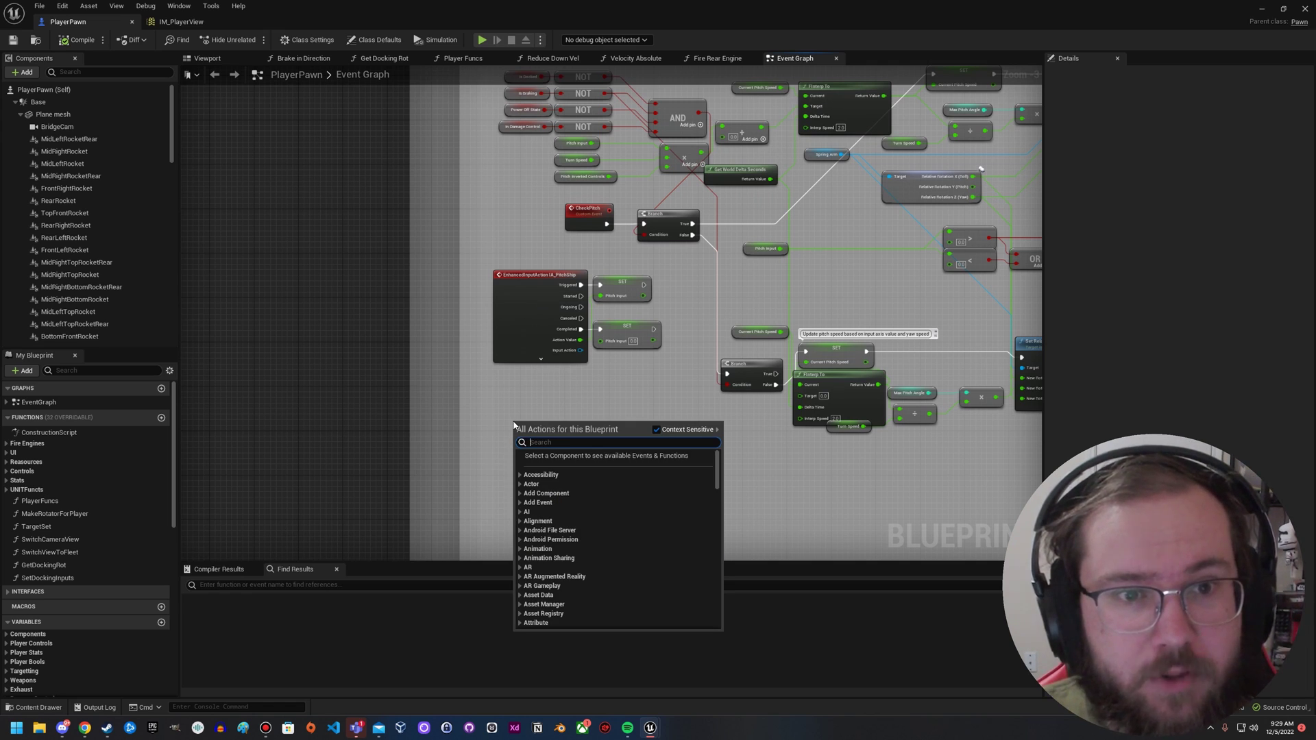
text(IA_)
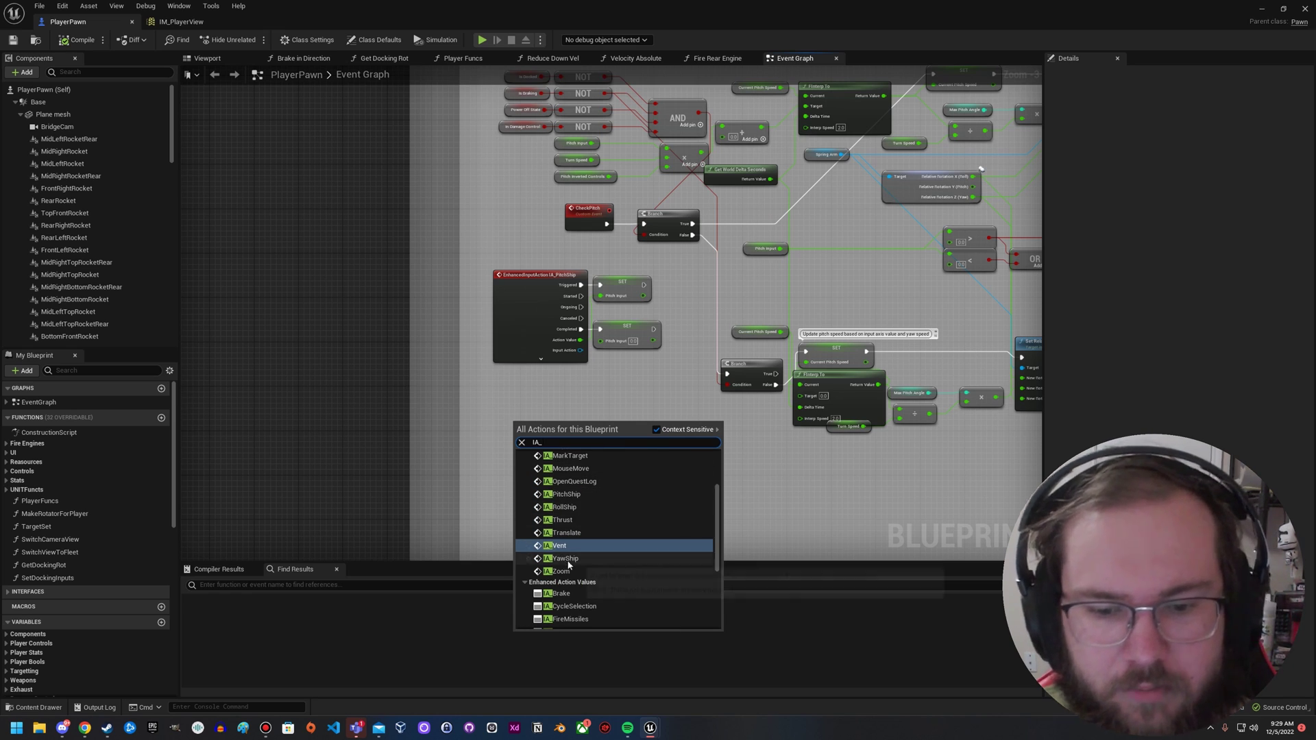
scroll(584, 548, up, 2)
click(500, 369)
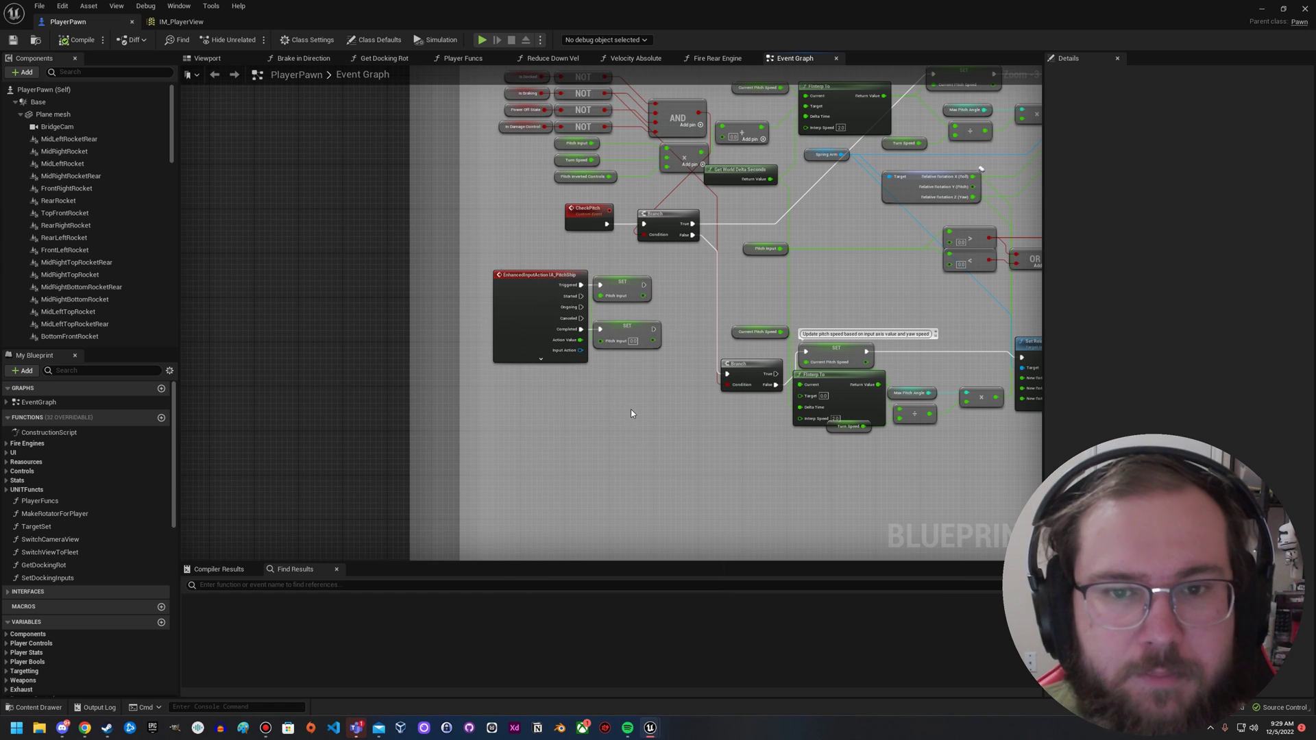
Examine the two Pitch Input setters fed by IA_PitchShip and the node that reads Pitch Input in the pitch section
scroll(595, 420, up, 2)
scroll(591, 402, up, 1)
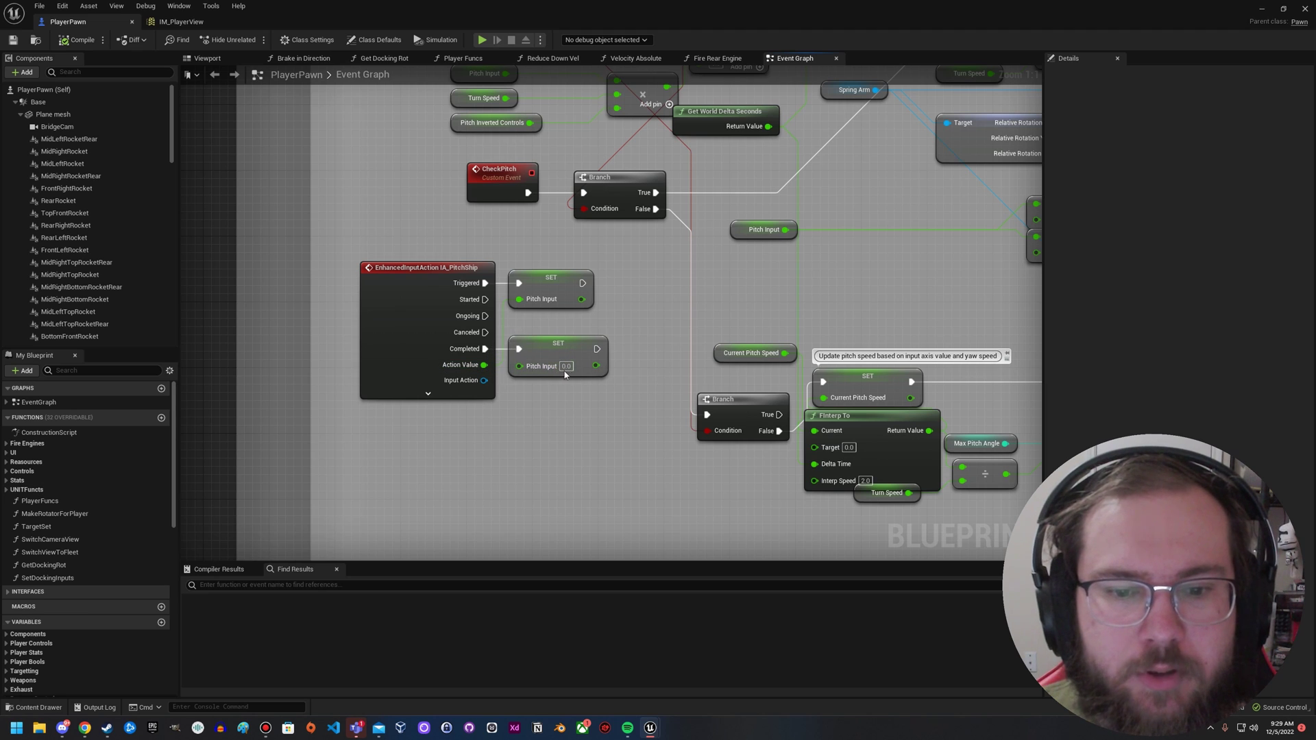
scroll(515, 439, down, 3)
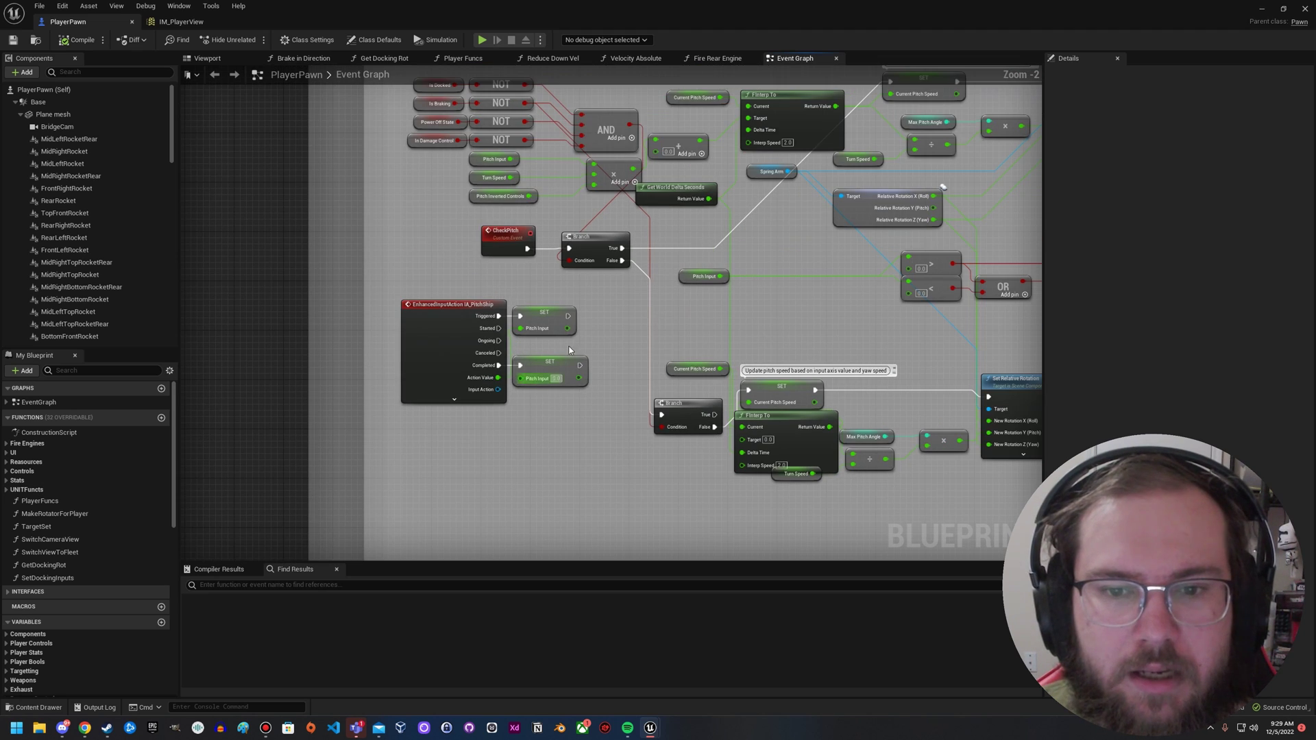
scroll(545, 362, down, 1)
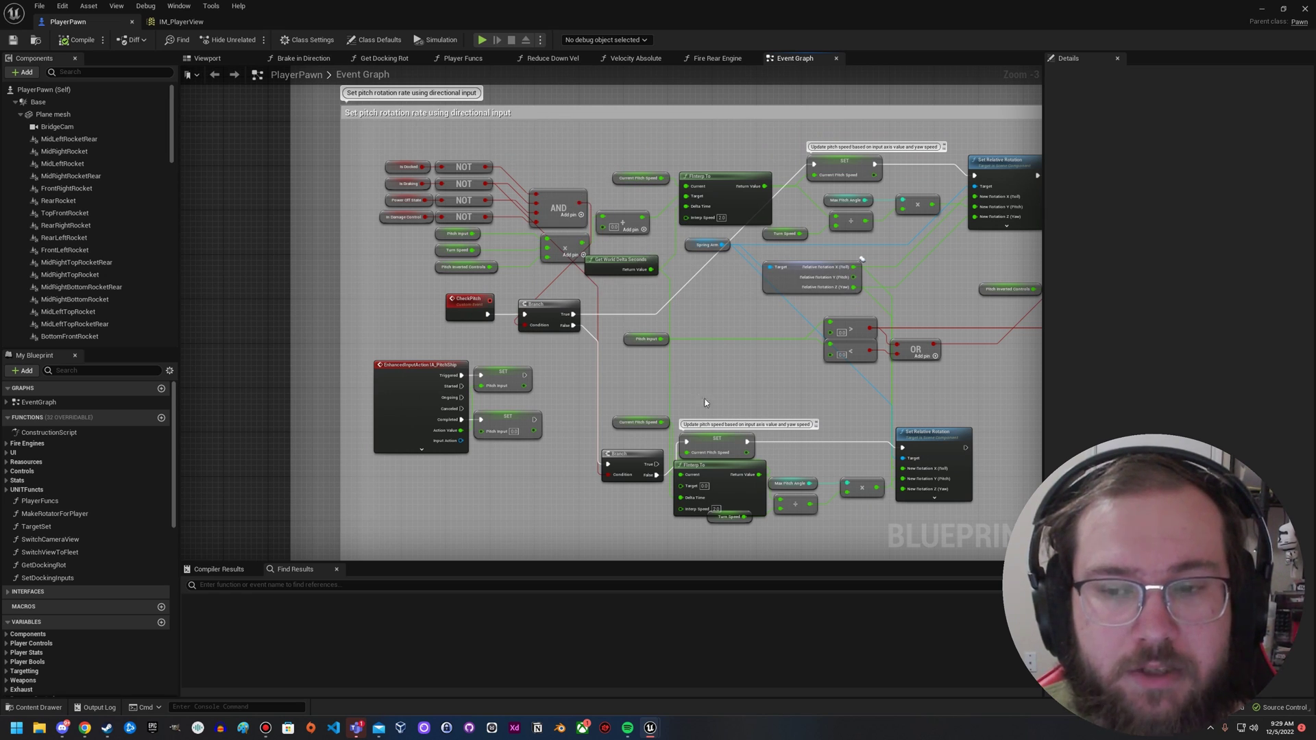
right_drag(774, 386, 684, 359)
mouse_move(576, 323)
mouse_down()
mouse_move(612, 298)
mouse_move(591, 317)
mouse_up()
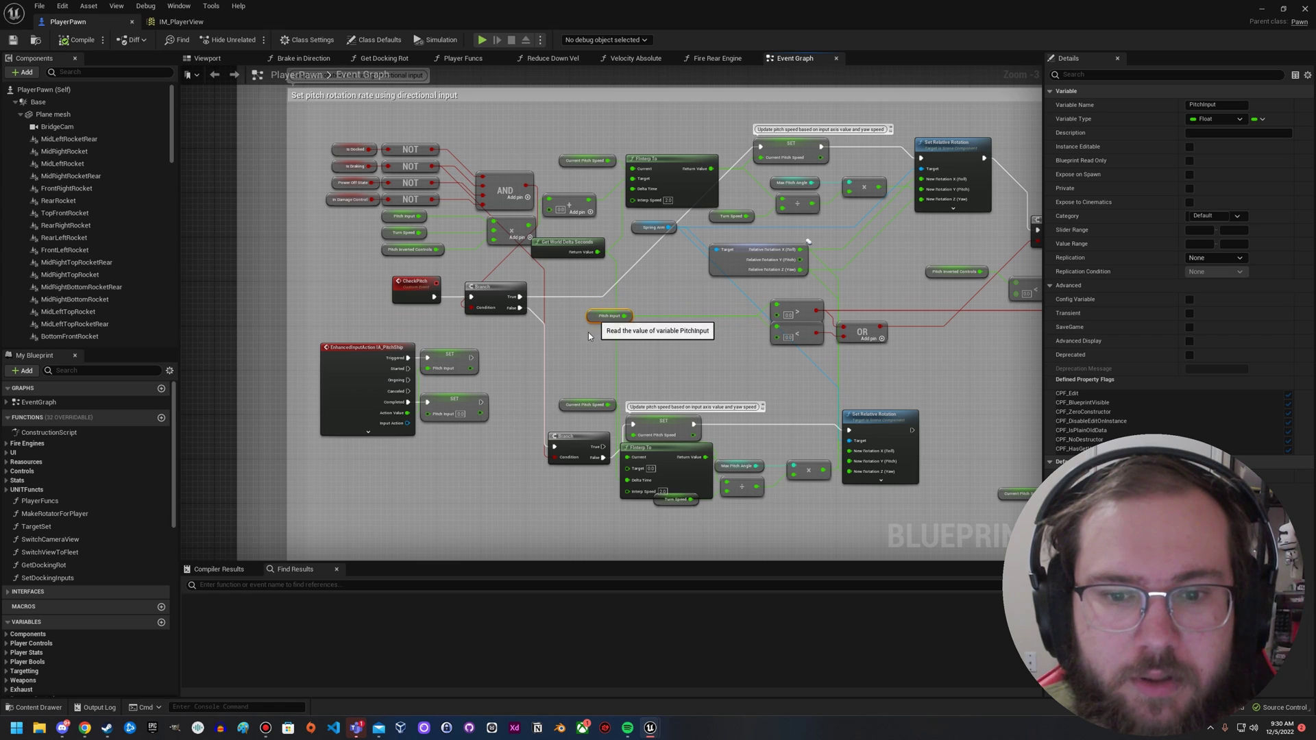
Trace the CheckPitch custom event to its call in the Event Tick chain of the Movement section
click(416, 285)
scroll(435, 301, down, 4)
right_drag(767, 172, 675, 402)
scroll(596, 340, up, 6)
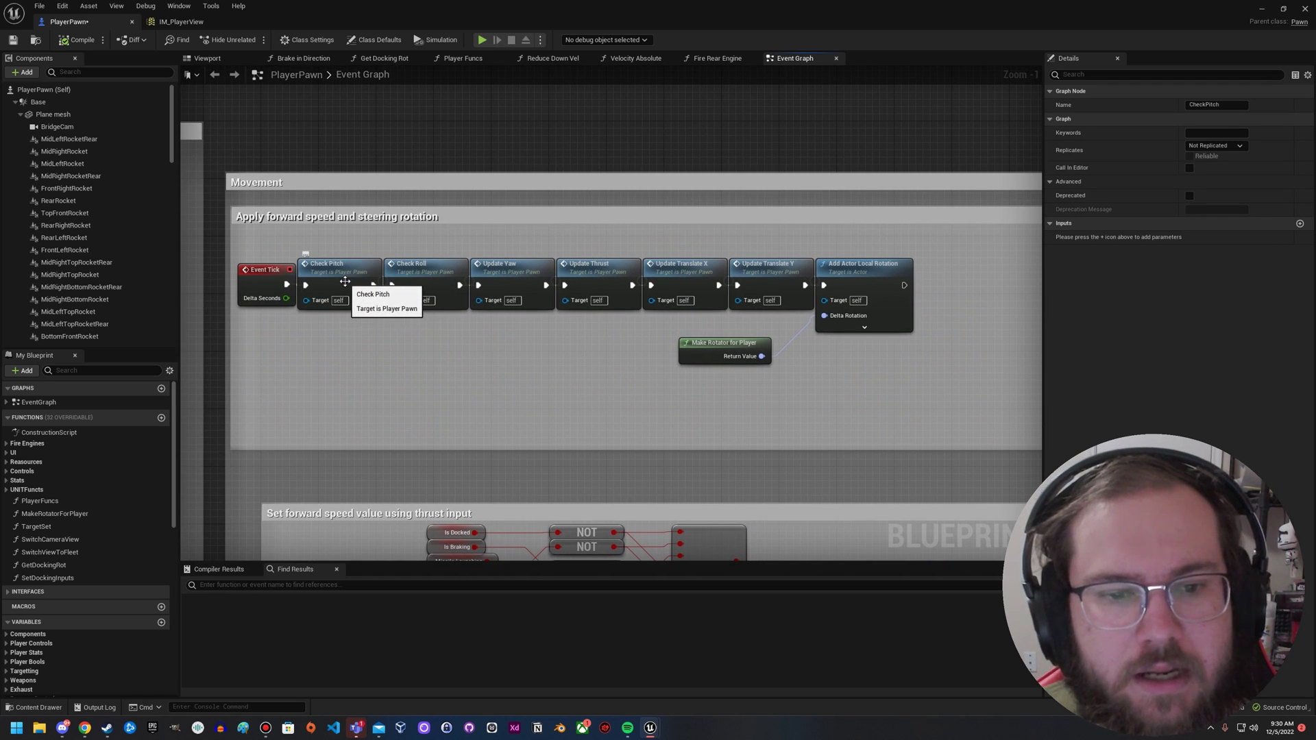
click(388, 338)
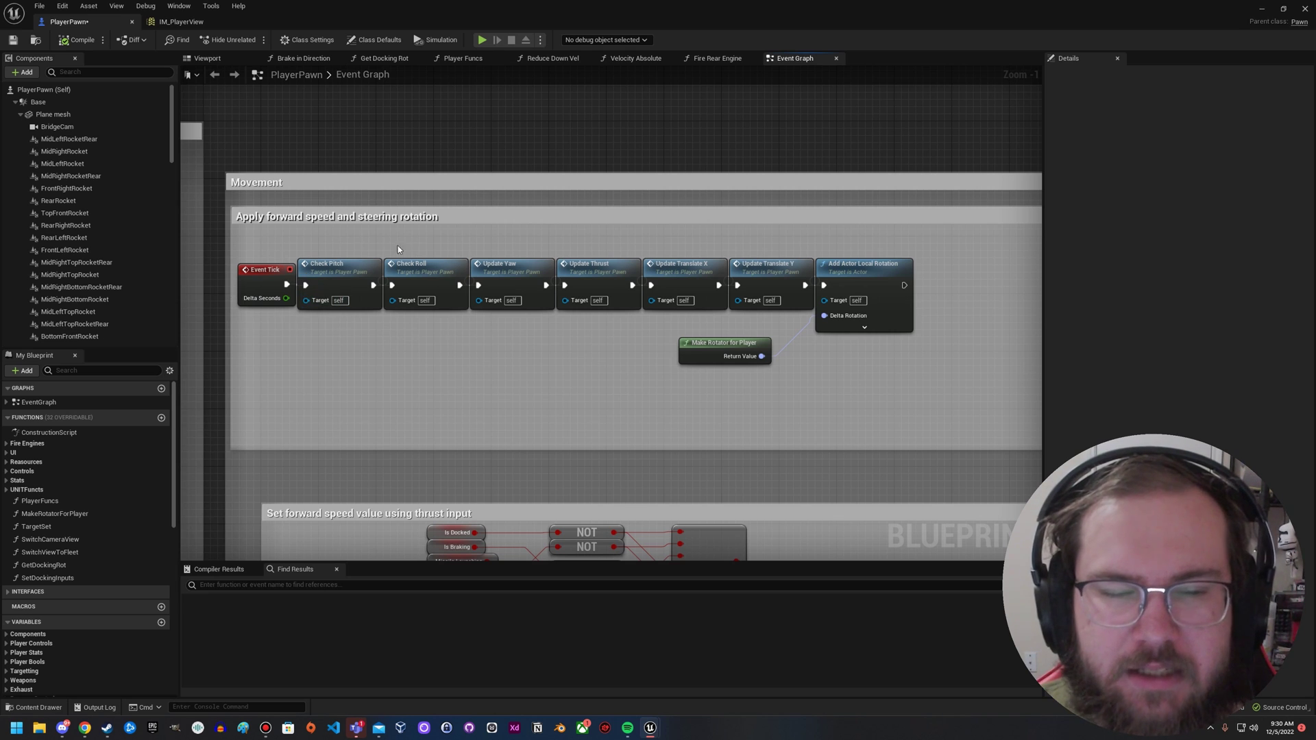
Review the Event Tick calls one by one, from Check Pitch and Check Roll through Update Translate Y
click(341, 270)
click(427, 266)
click(507, 266)
click(593, 266)
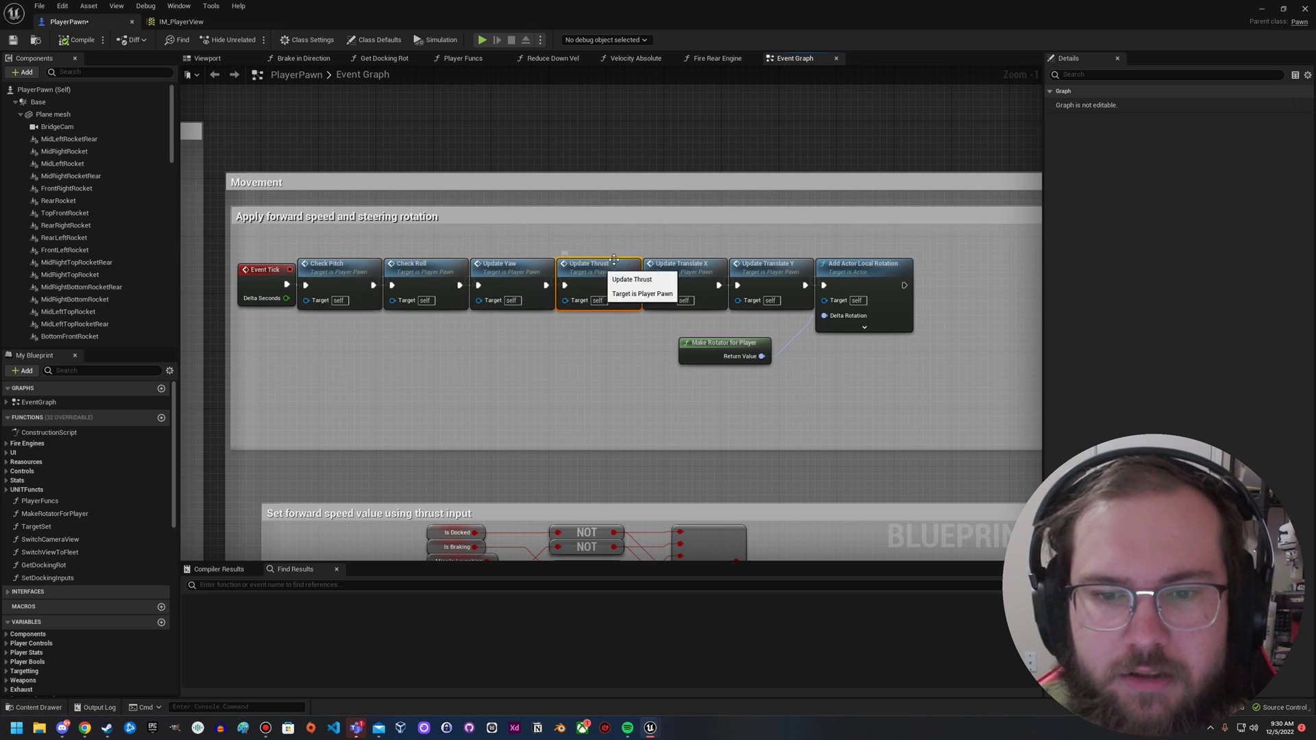
click(689, 272)
click(787, 265)
Examine the right and left translation section and the yaw speed section, and return to the movement sections' overview
scroll(874, 239, down, 6)
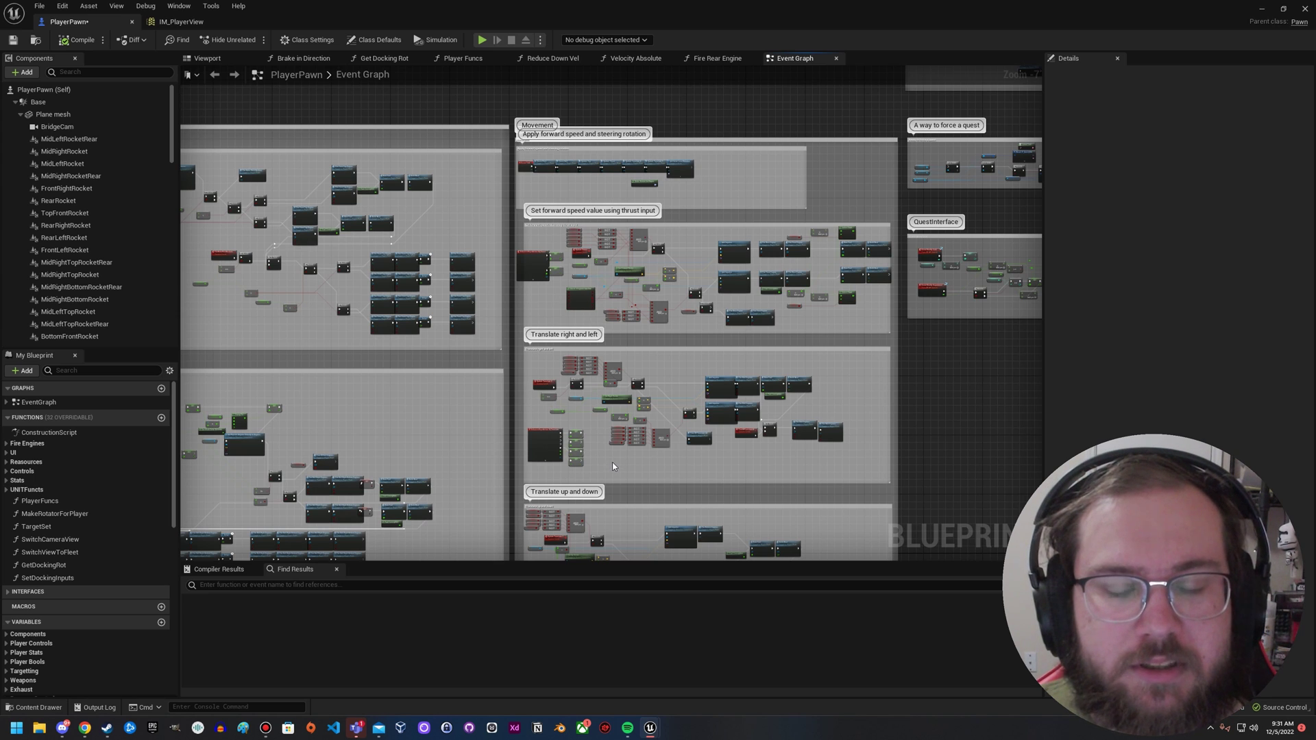
scroll(615, 463, up, 5)
scroll(615, 462, down, 6)
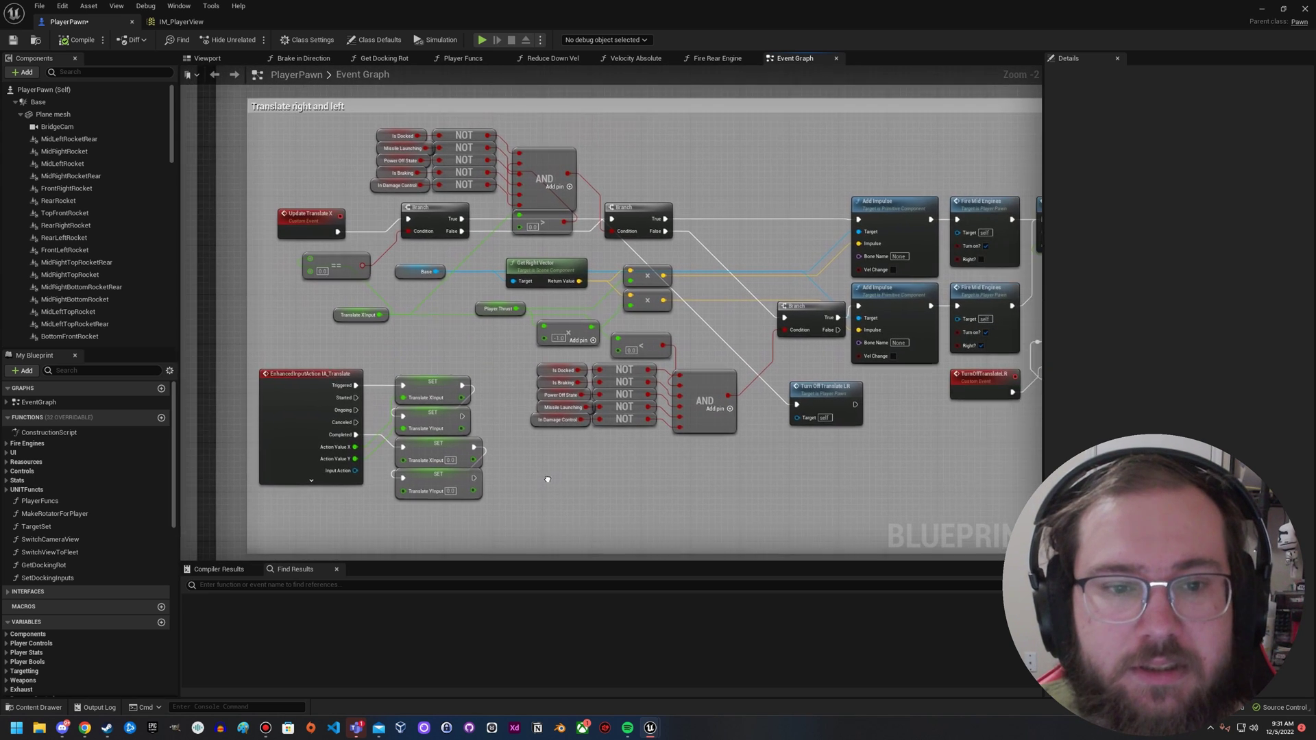
scroll(661, 377, down, 3)
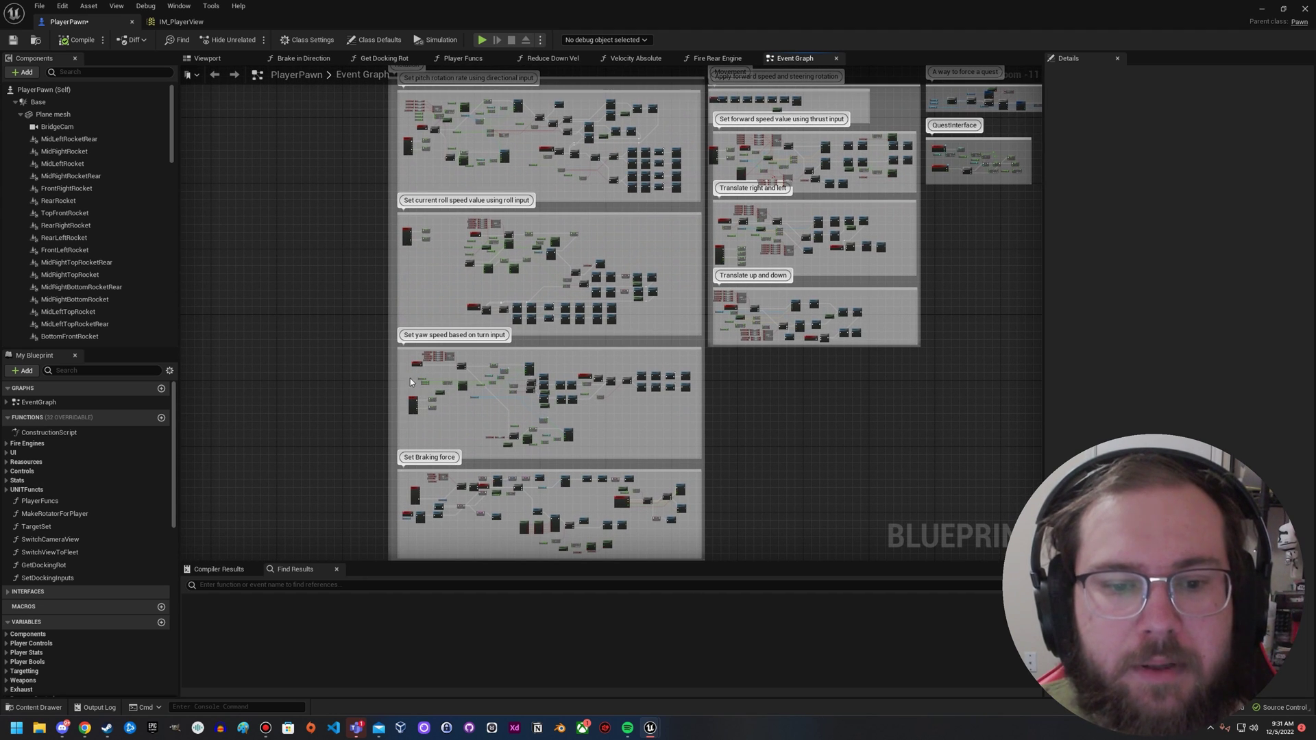
scroll(442, 418, up, 4)
scroll(438, 421, up, 2)
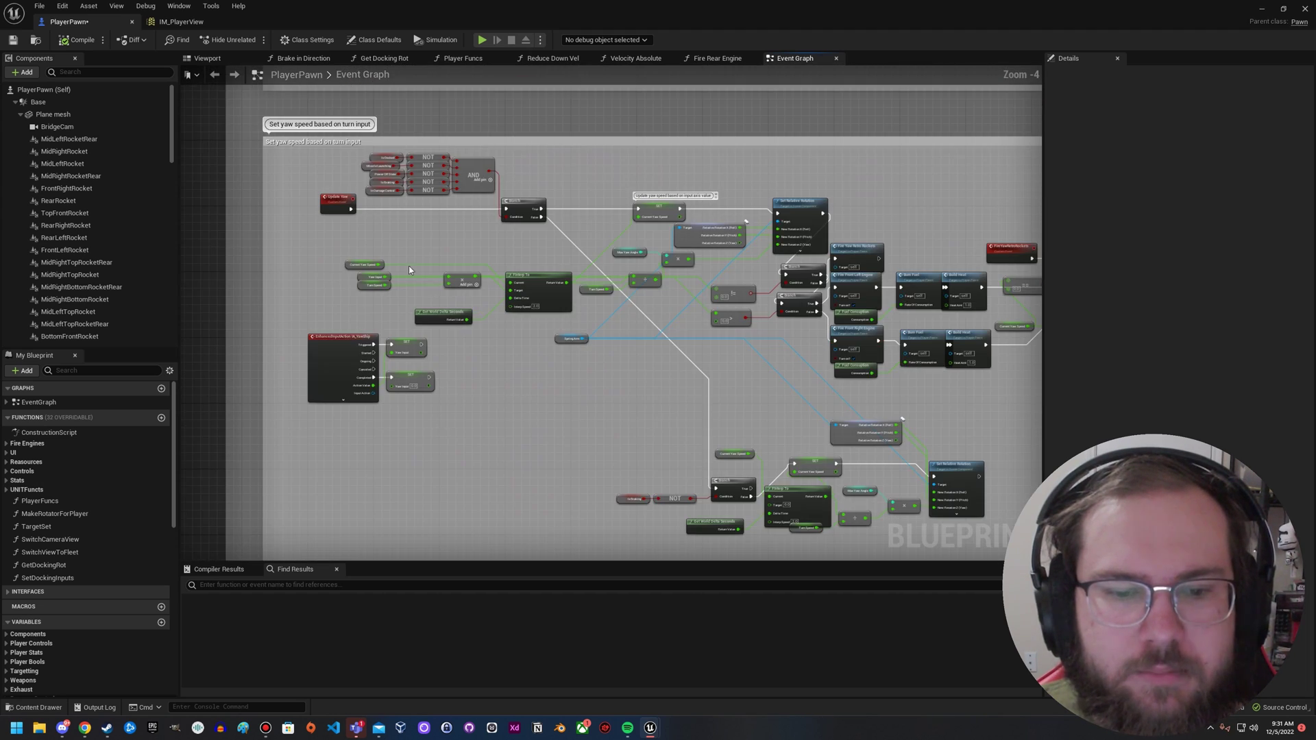
scroll(481, 393, down, 3)
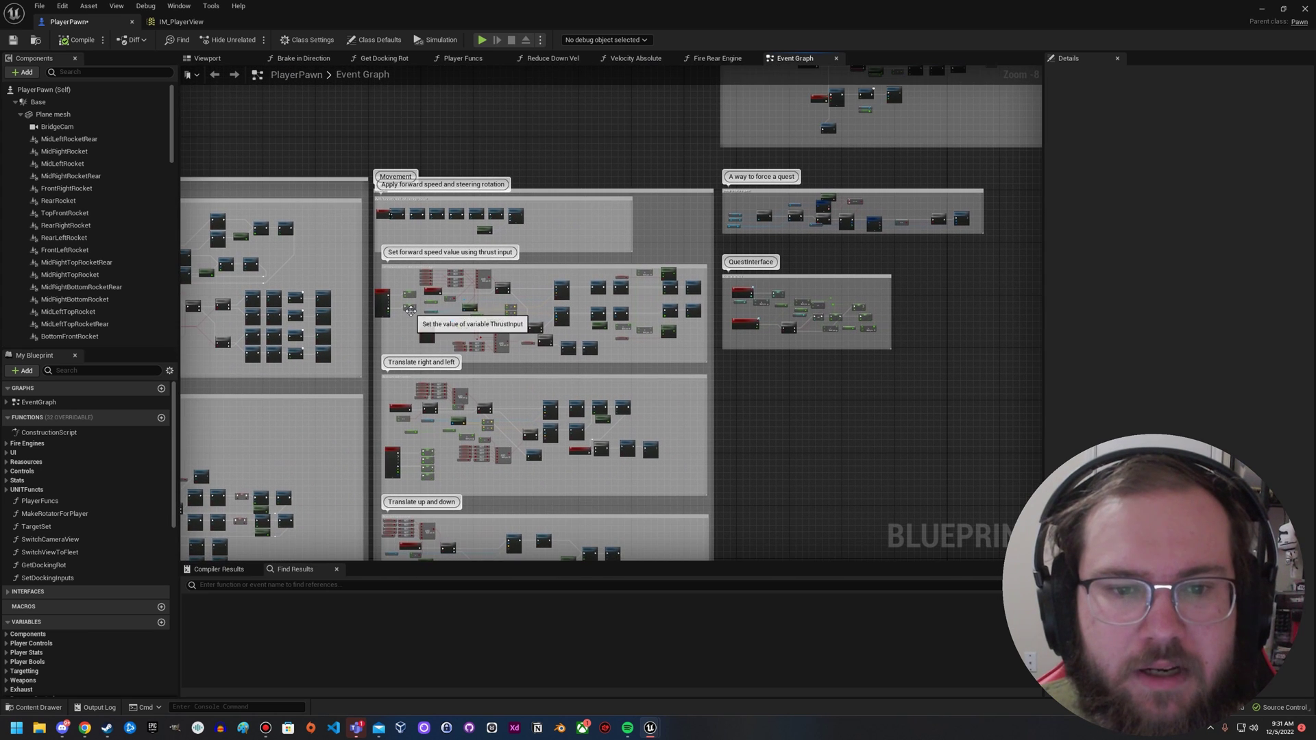
Break the Action Value X and Y links of the IA_Translate event and recombine them into a single Action Value pin
scroll(412, 261, up, 4)
scroll(448, 393, down, 2)
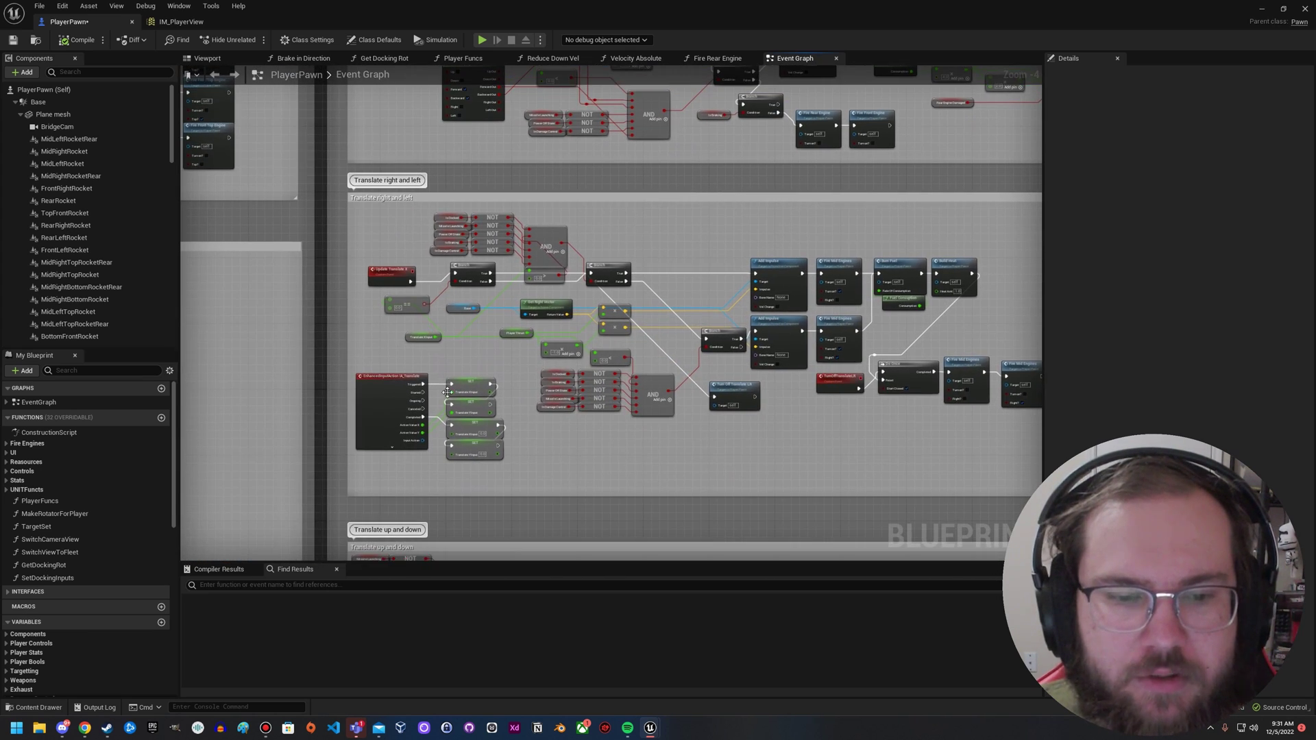
scroll(505, 405, up, 4)
scroll(556, 339, up, 3)
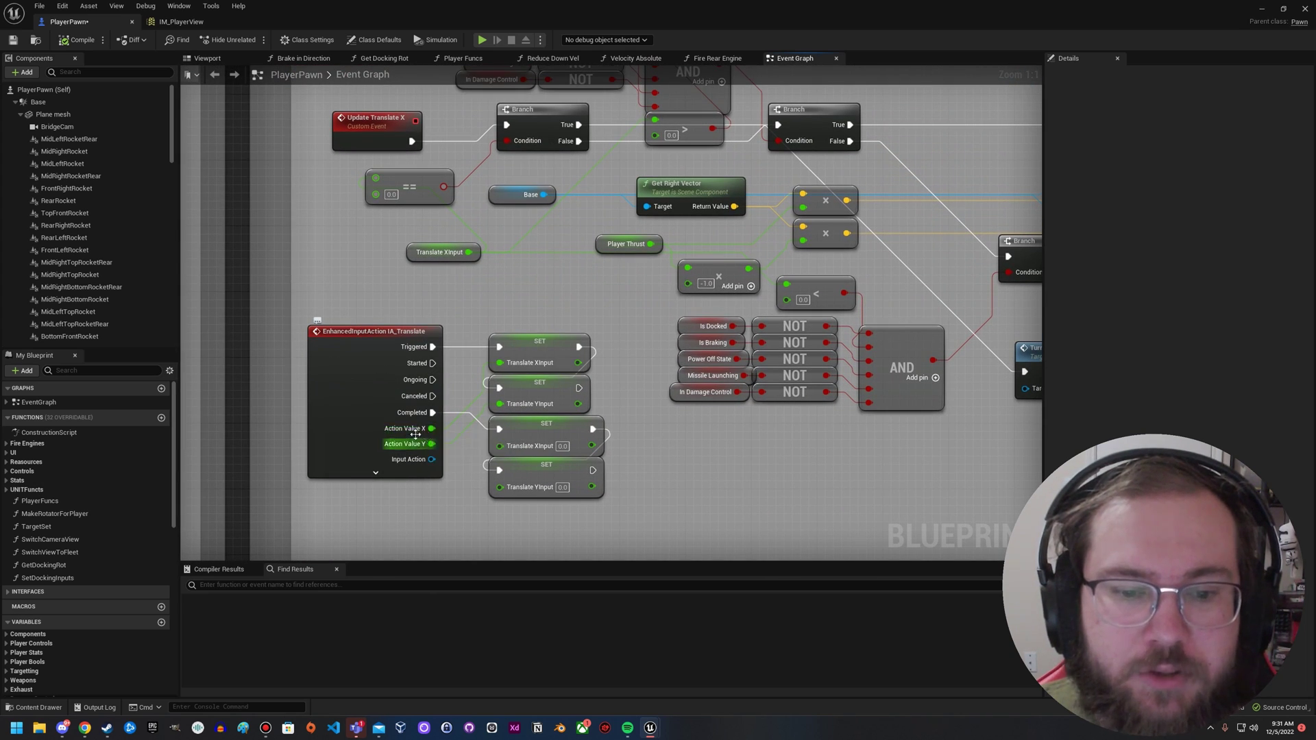
right_click(430, 430)
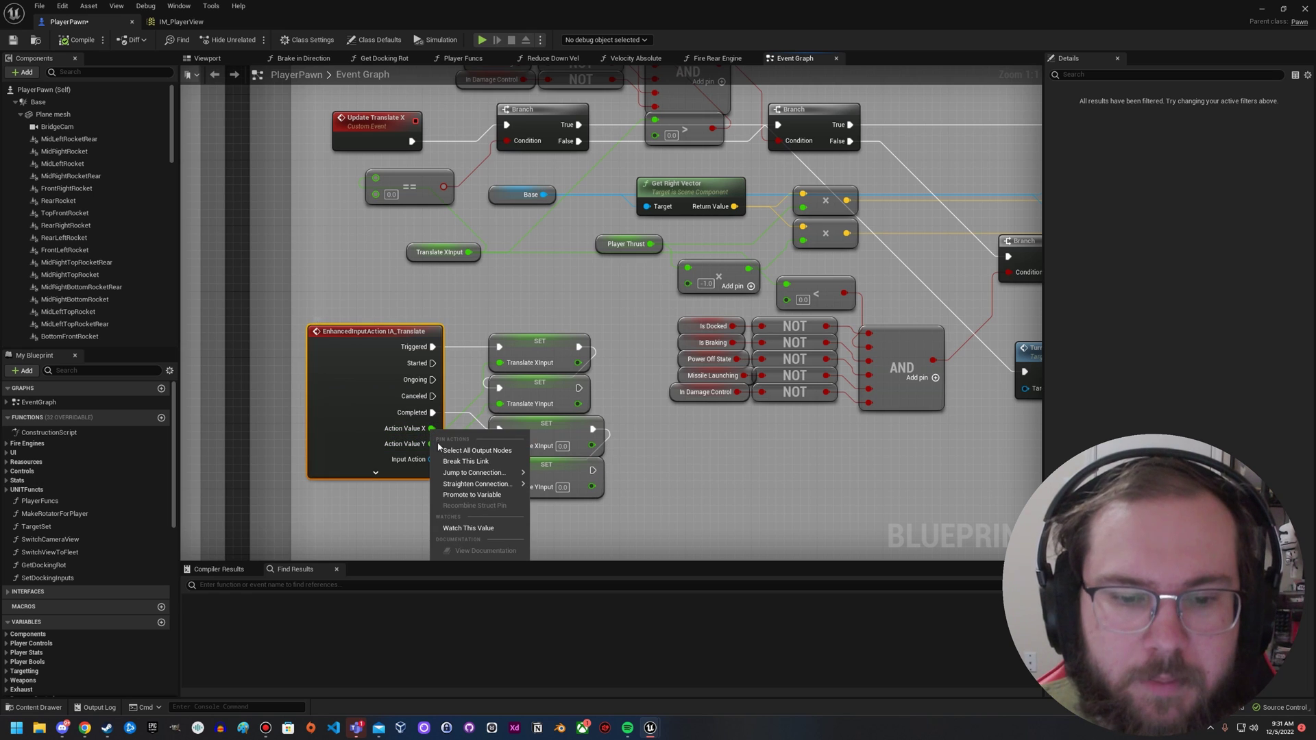
click(467, 462)
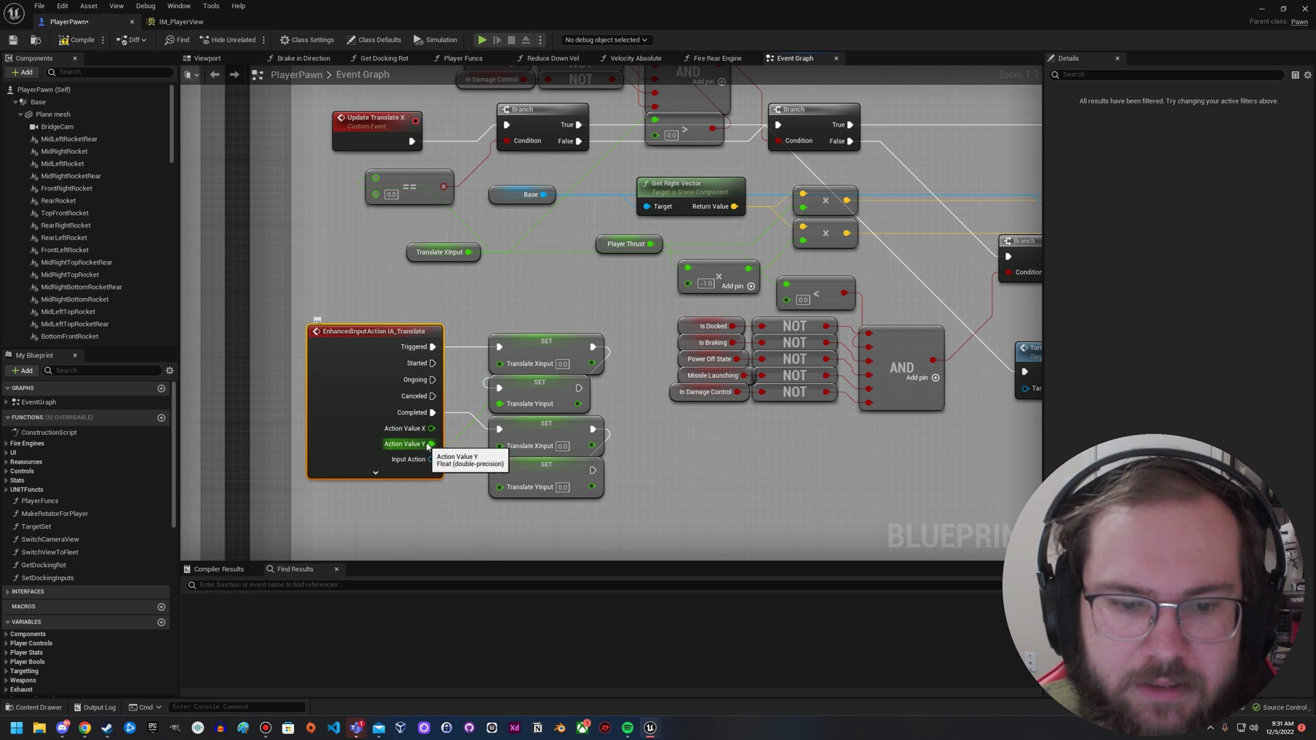
right_click(431, 444)
click(466, 461)
right_click(430, 436)
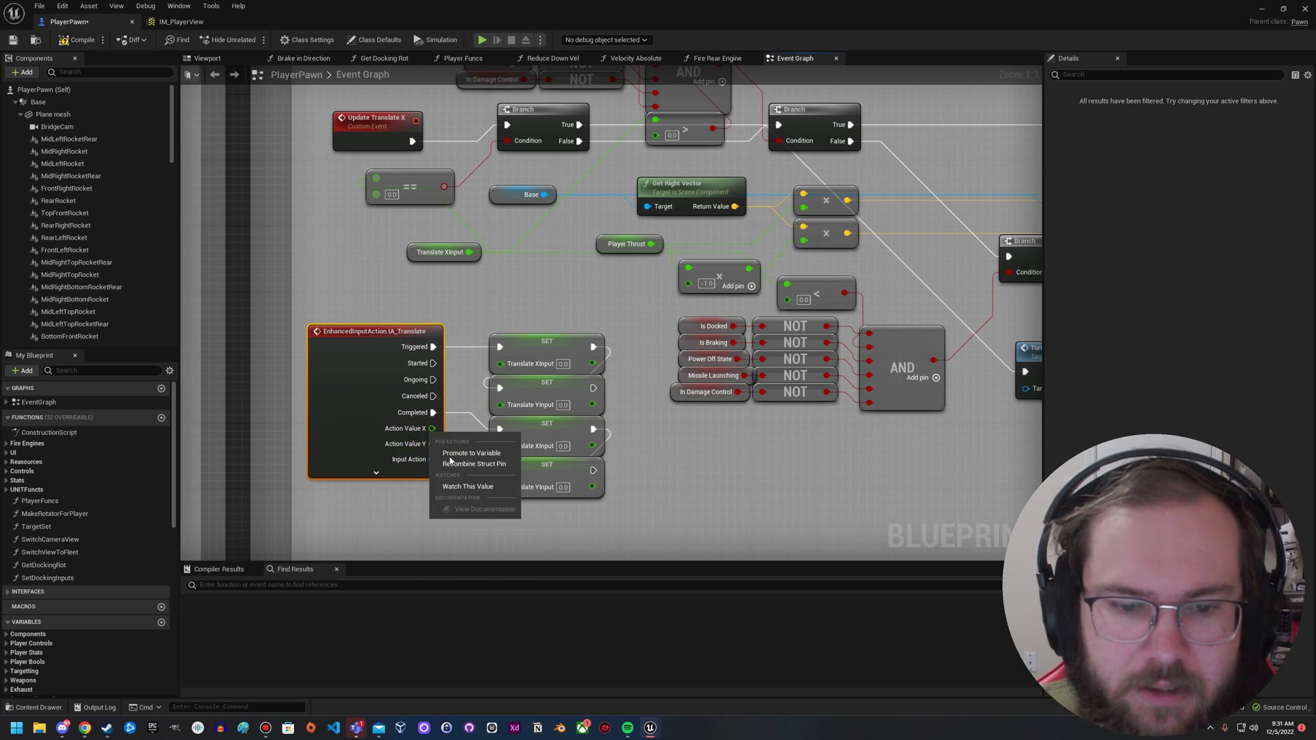
click(467, 461)
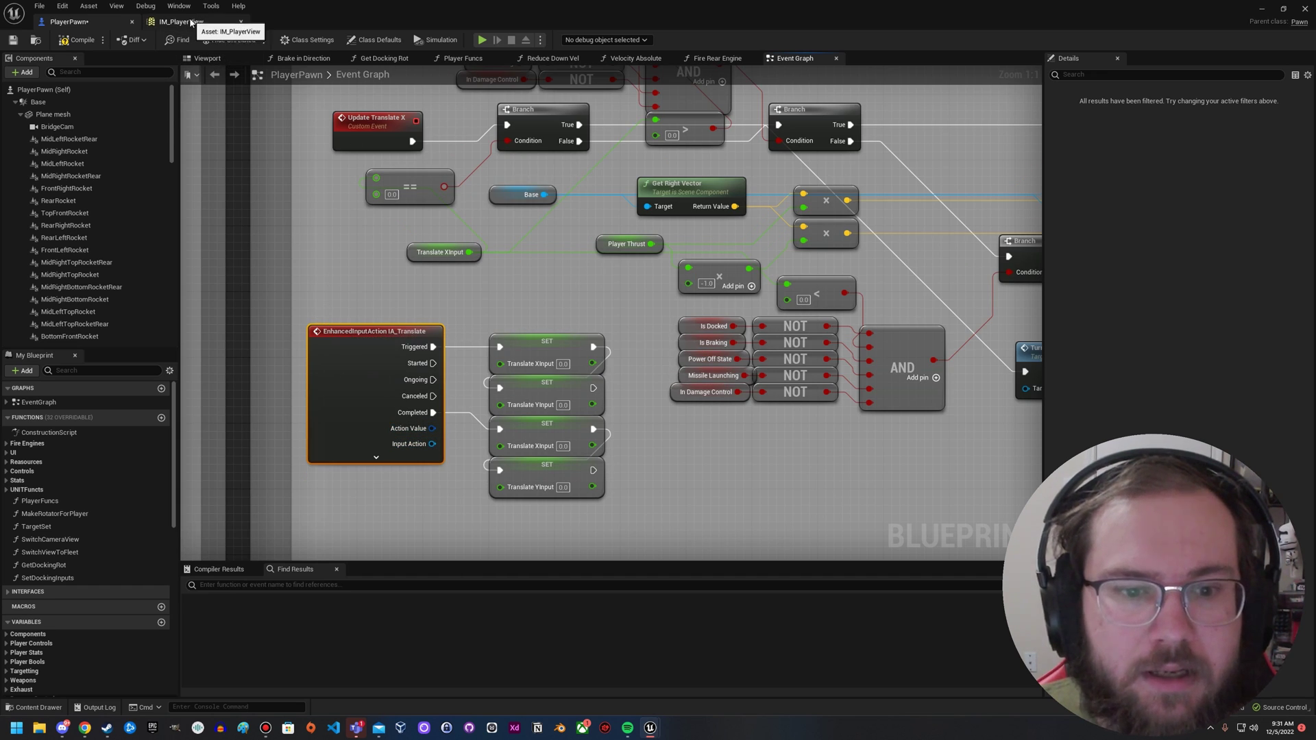
In the IM_PlayerView mapping context, inspect the triggers and modifiers of IA_Translate's L and J key mappings
click(191, 23)
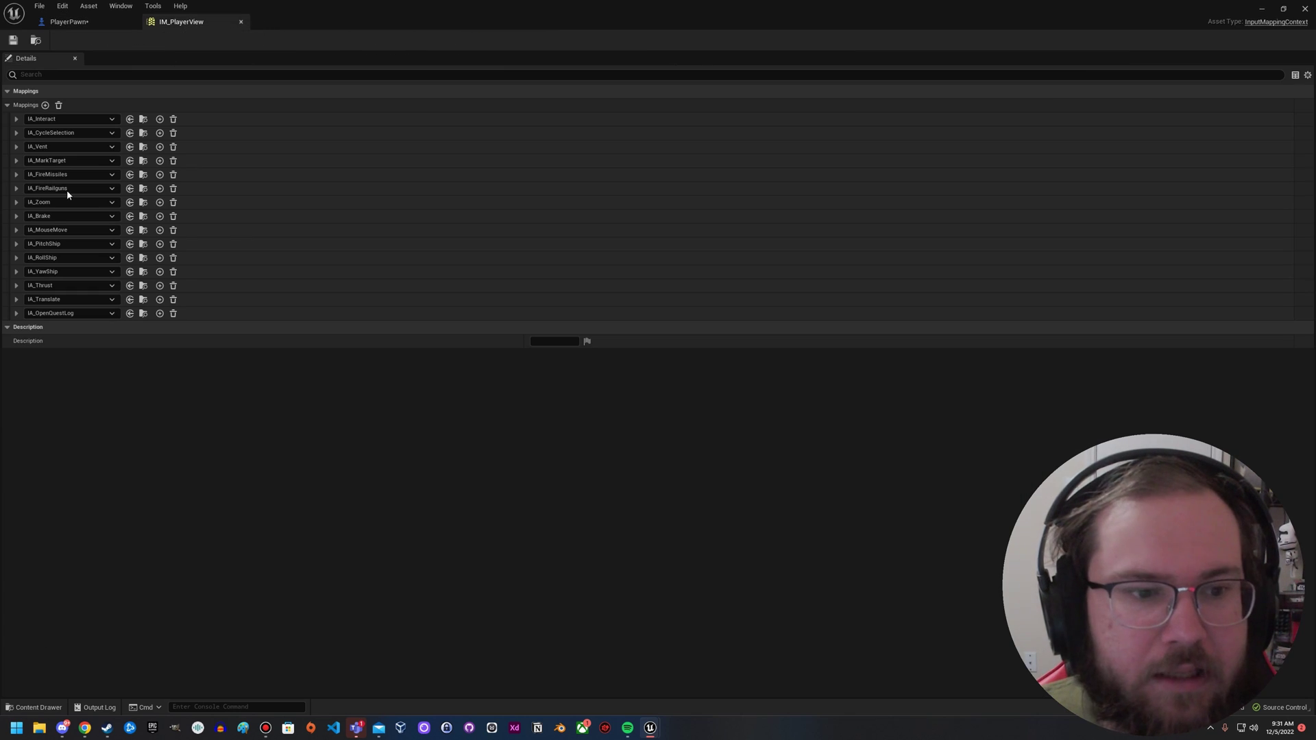
click(16, 299)
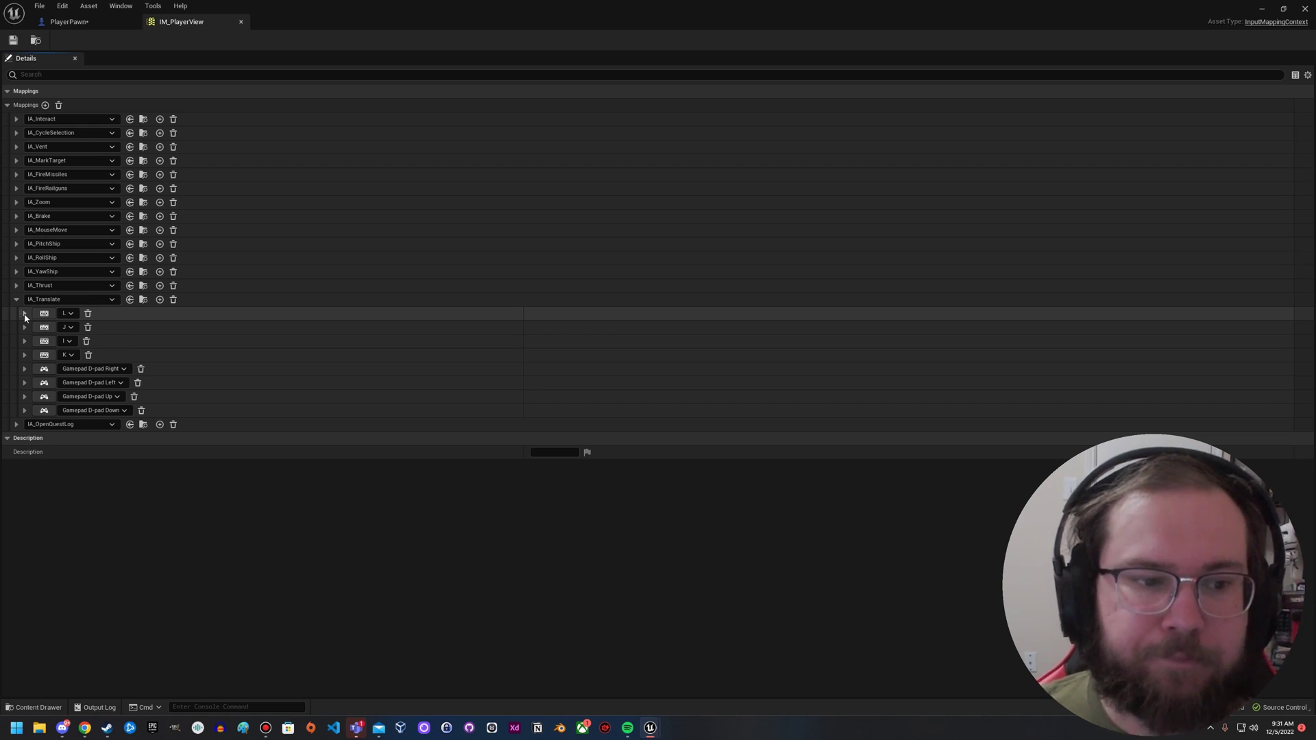
click(25, 314)
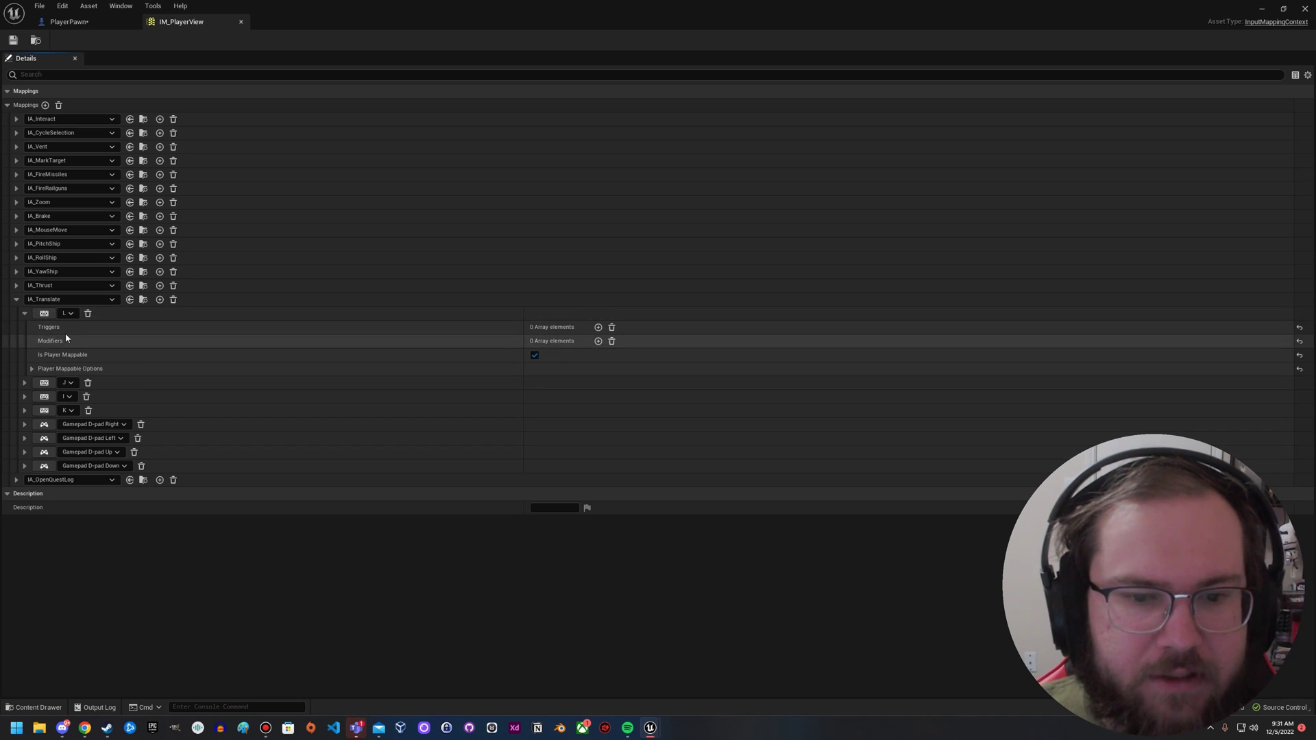
click(25, 314)
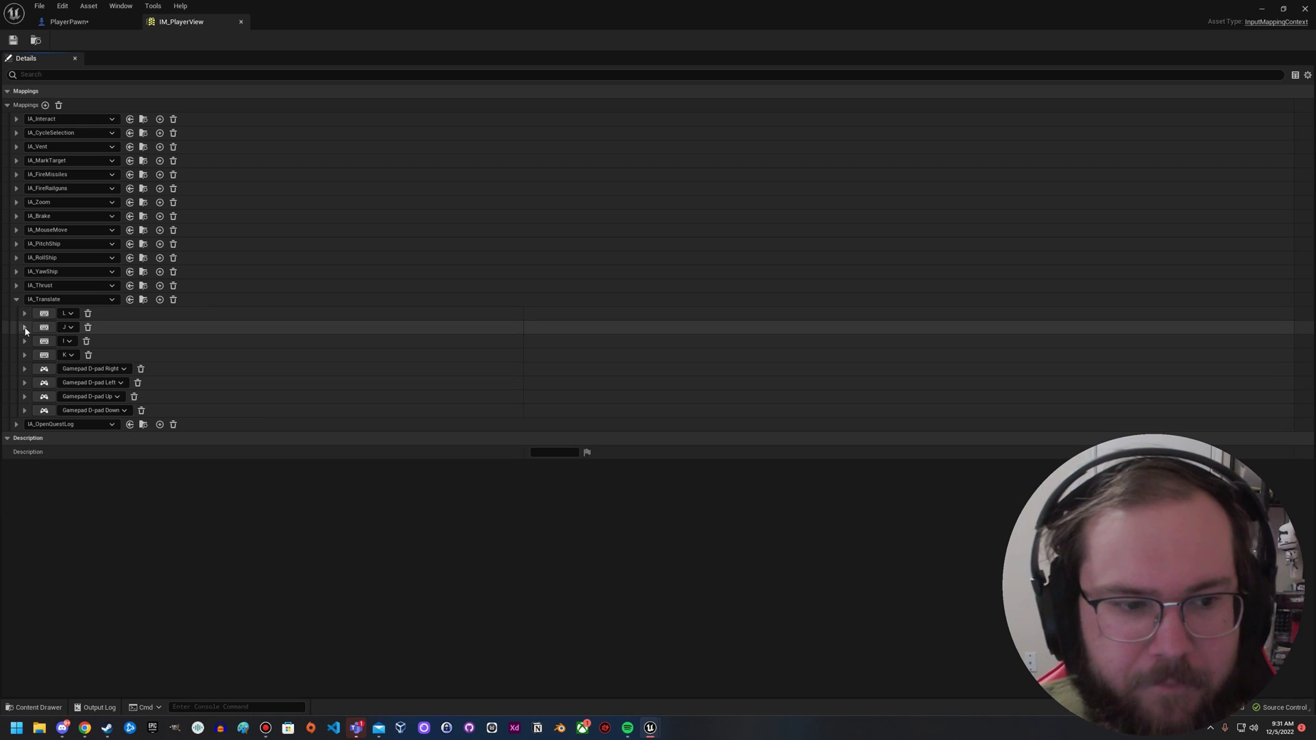
click(25, 329)
click(31, 355)
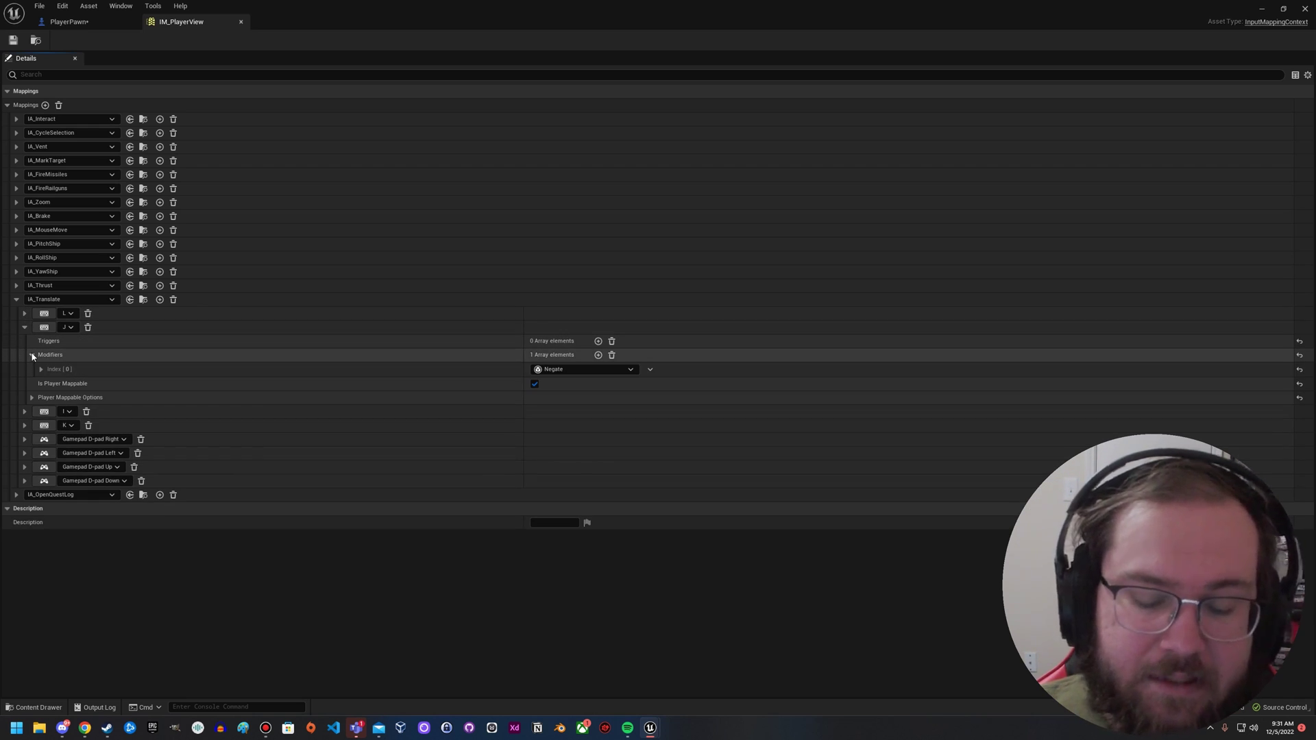
click(32, 355)
click(25, 328)
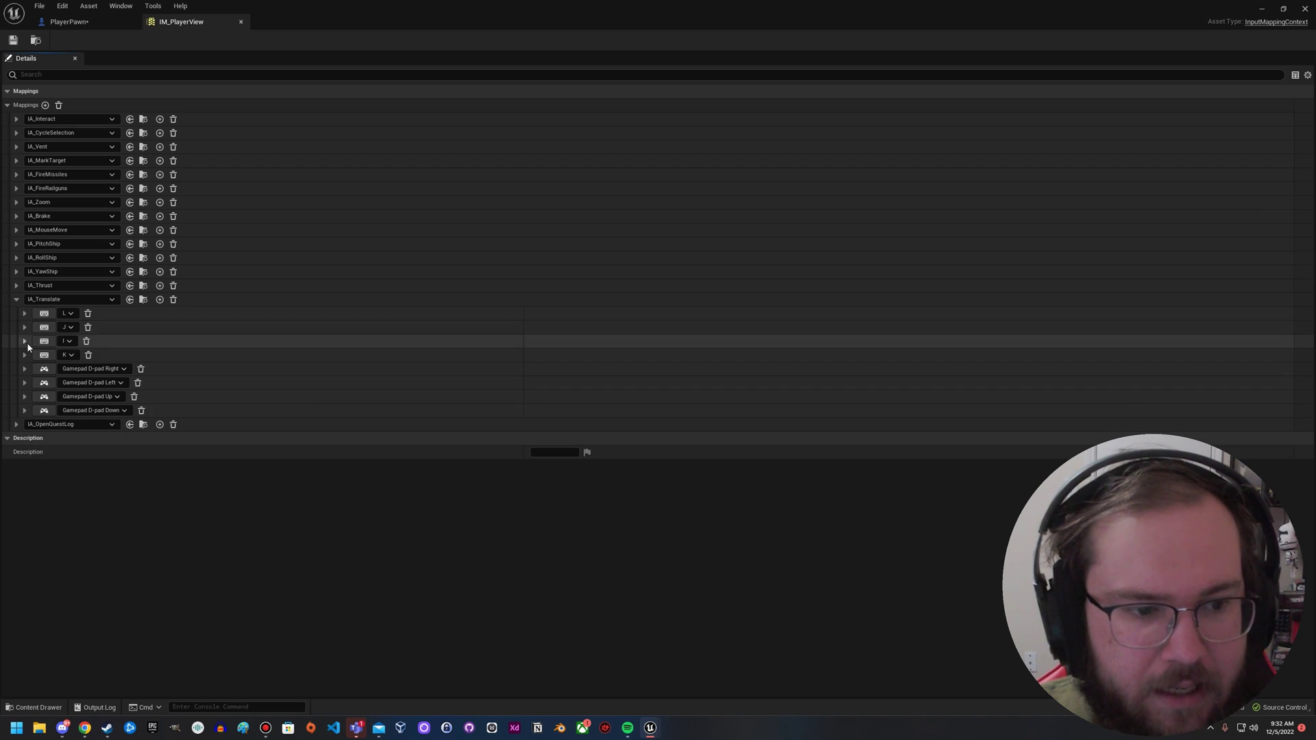
Examine the Swizzle Input Axis Values modifier on IA_Translate's I key, including its available axis orders
click(25, 341)
click(31, 370)
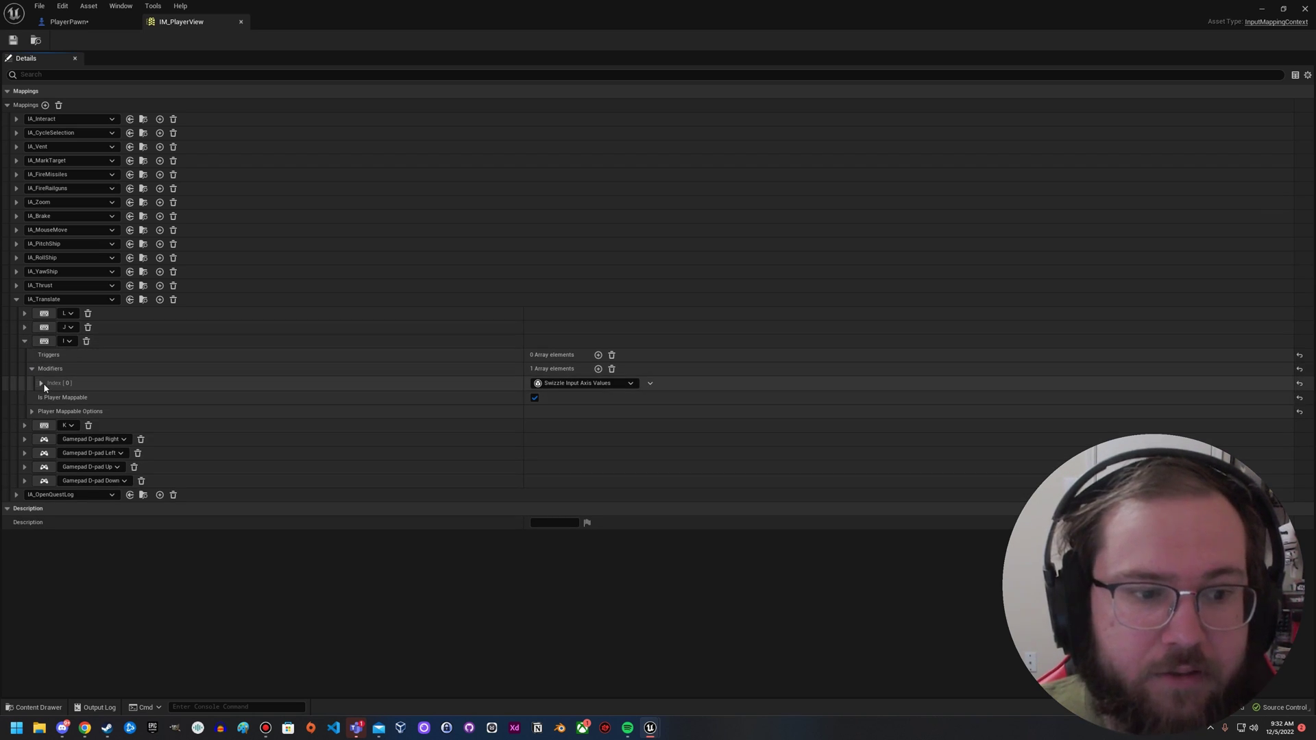
click(41, 383)
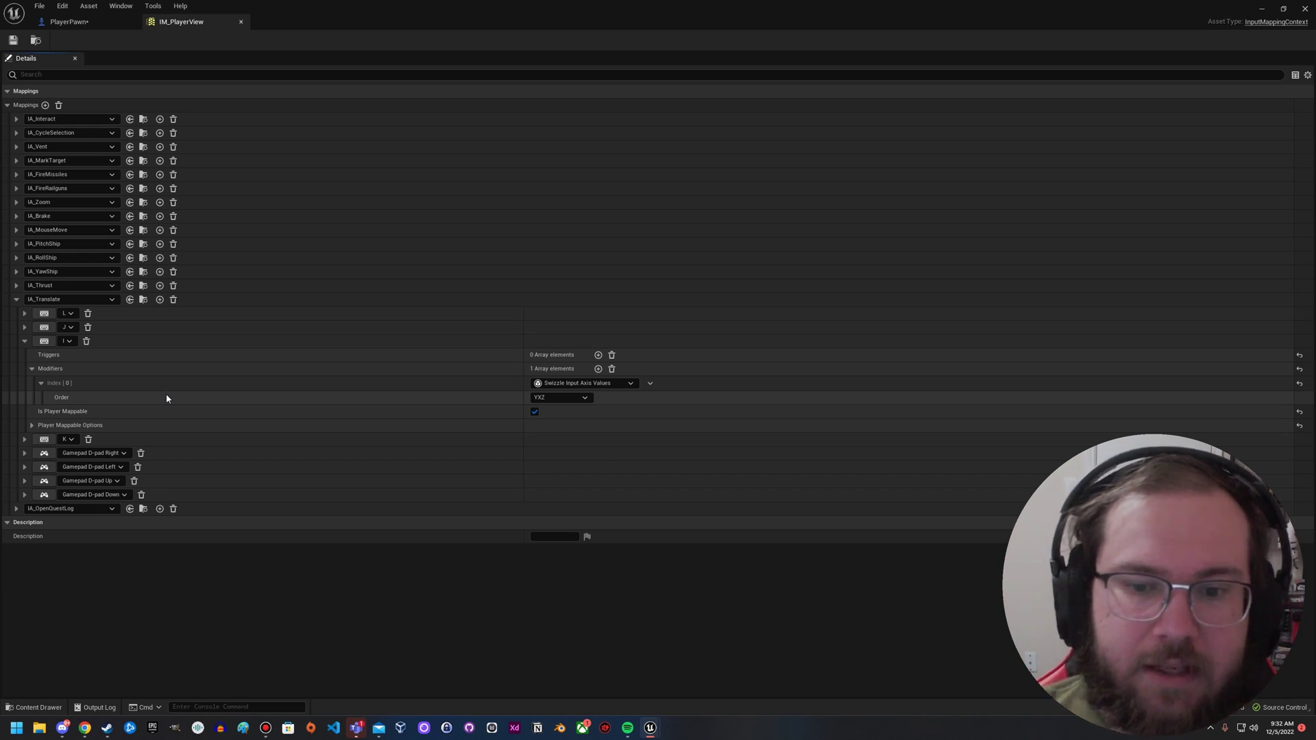
click(557, 398)
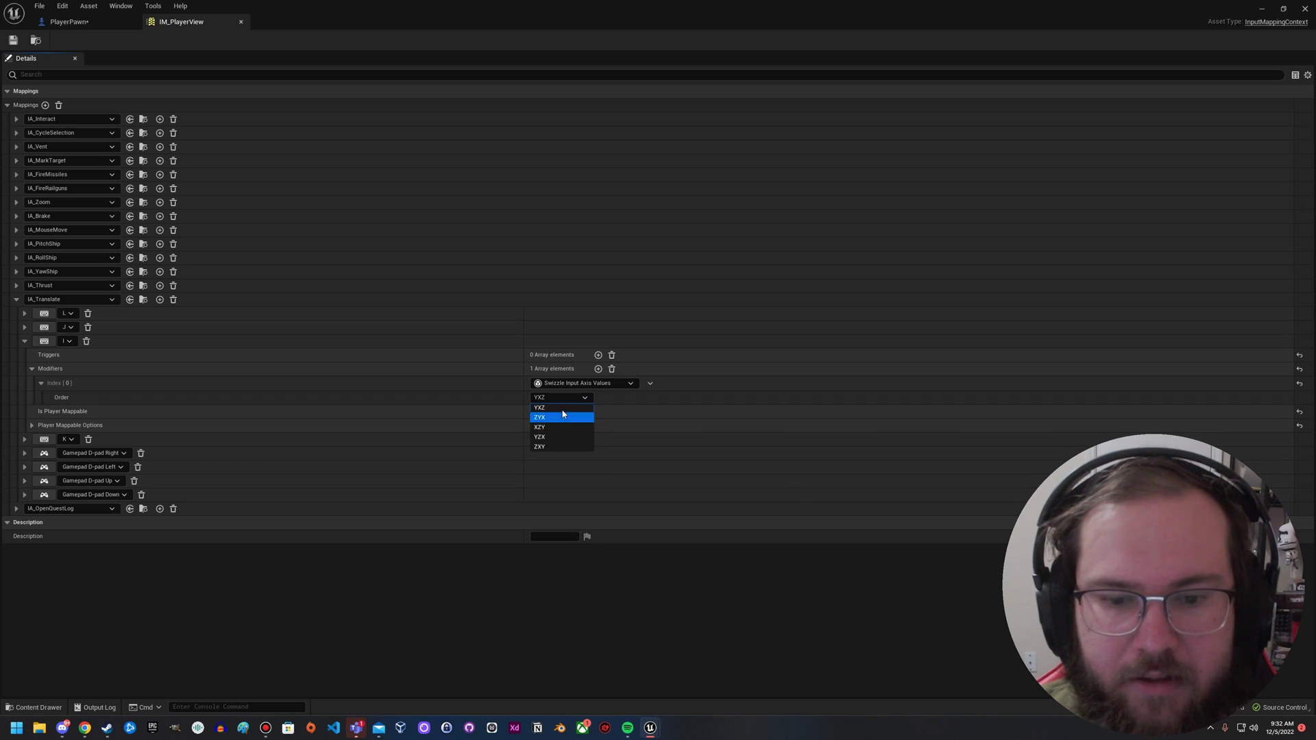
click(572, 405)
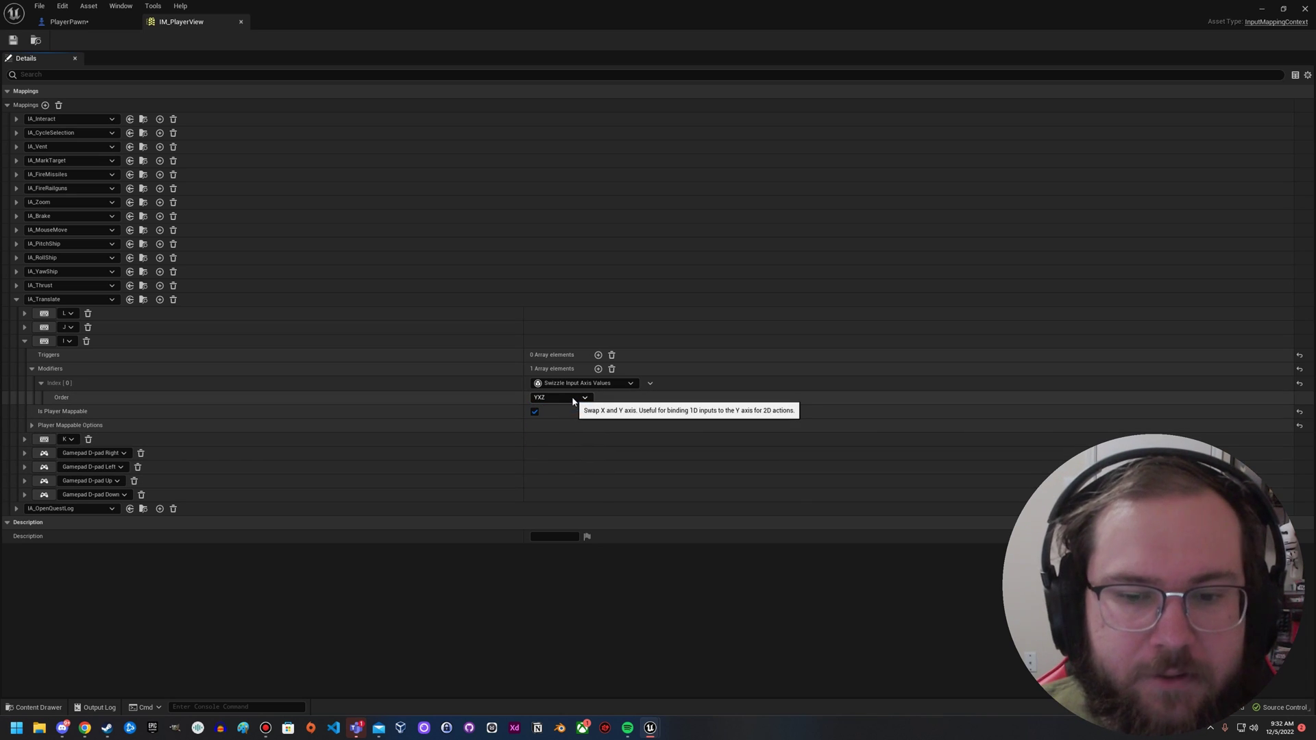
click(25, 342)
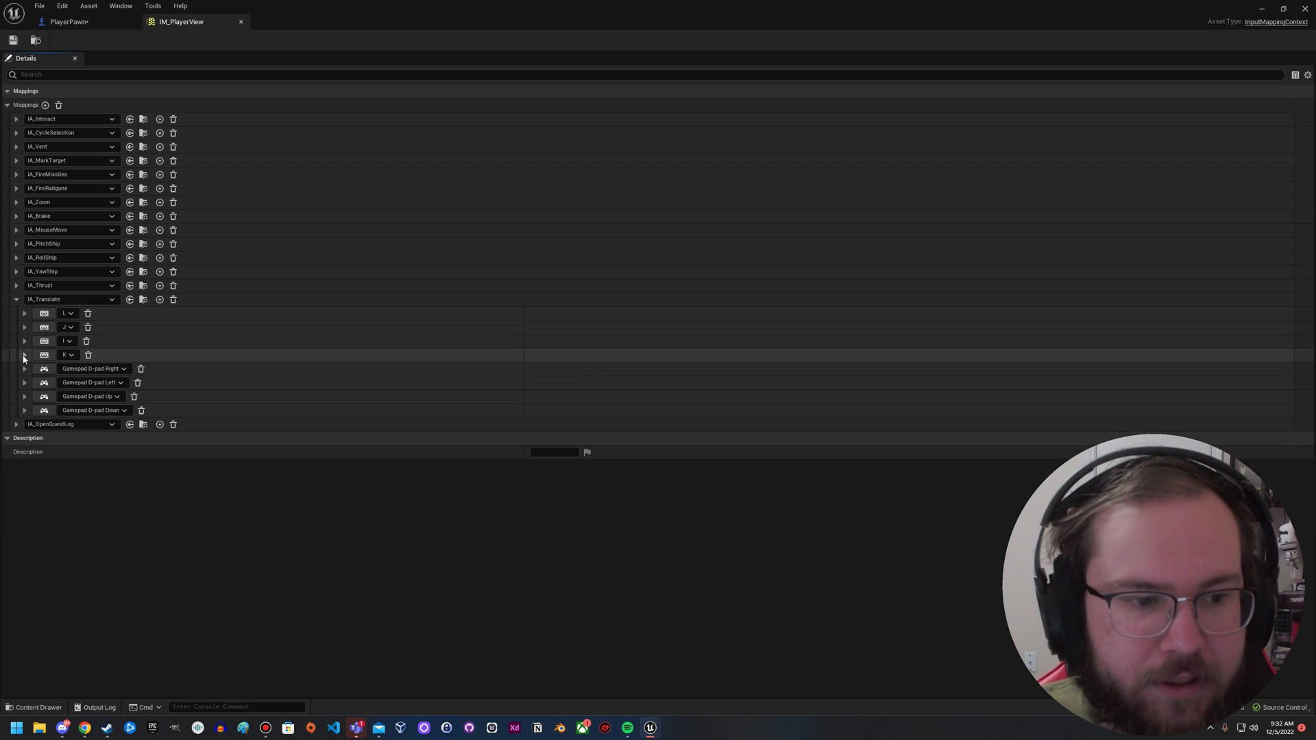
Check the modifiers on IA_Translate's K key and collapse the IA_Translate mapping
click(24, 356)
click(31, 383)
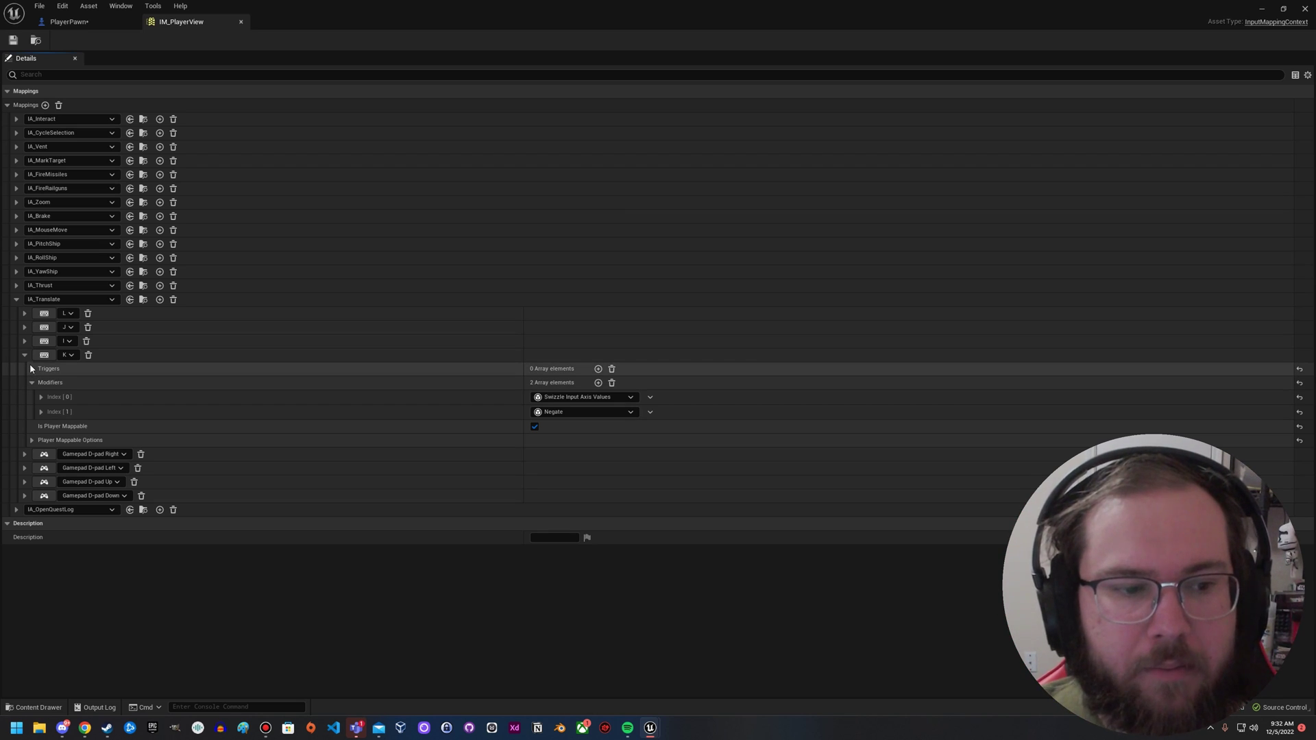
click(24, 355)
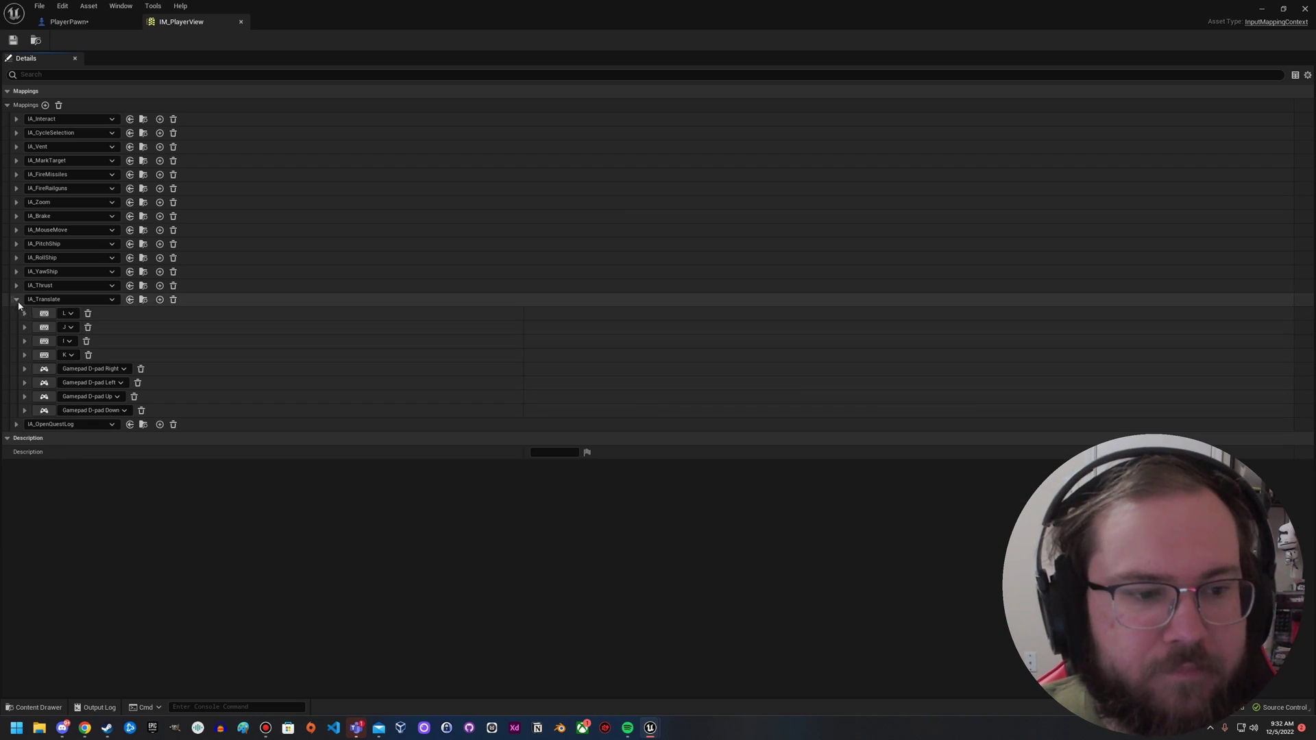
click(18, 300)
In PlayerPawn, split IA_Translate's Action Value and connect X to the triggered Translate XInput setter and Y to the Translate YInput setter
click(69, 22)
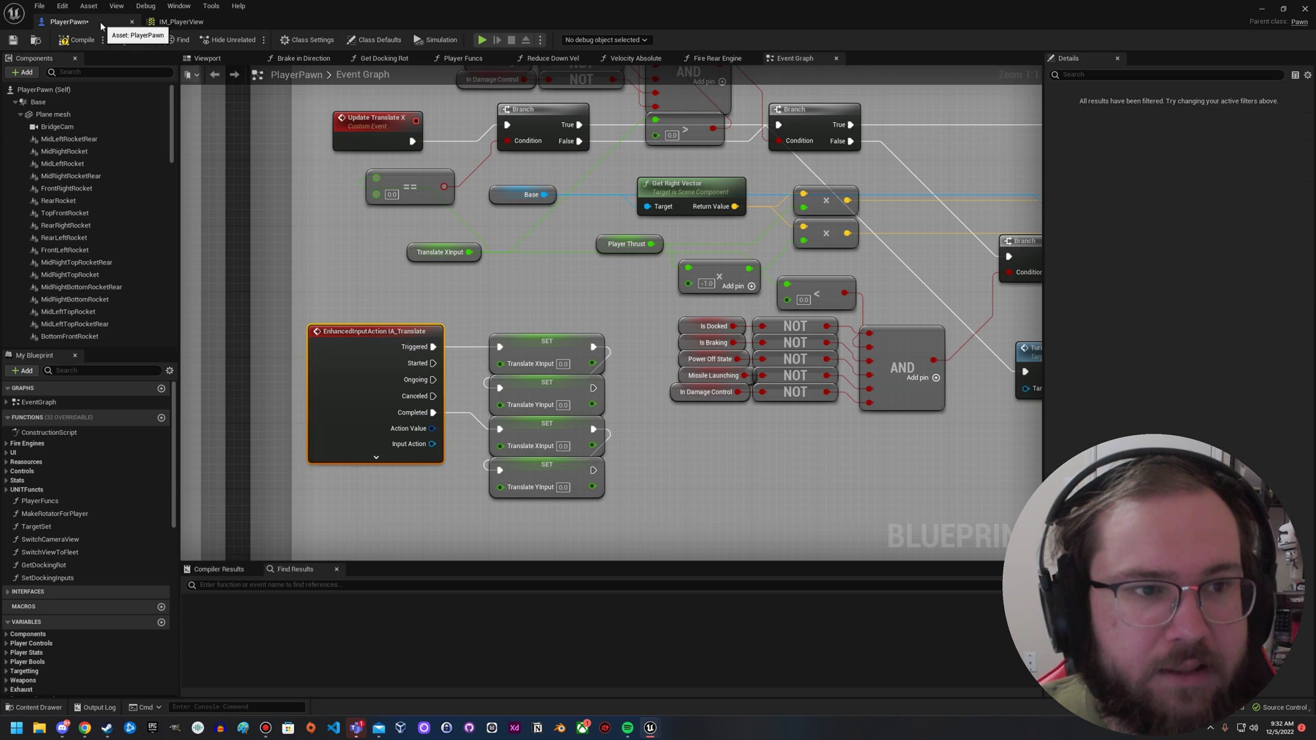
right_click(430, 428)
click(457, 458)
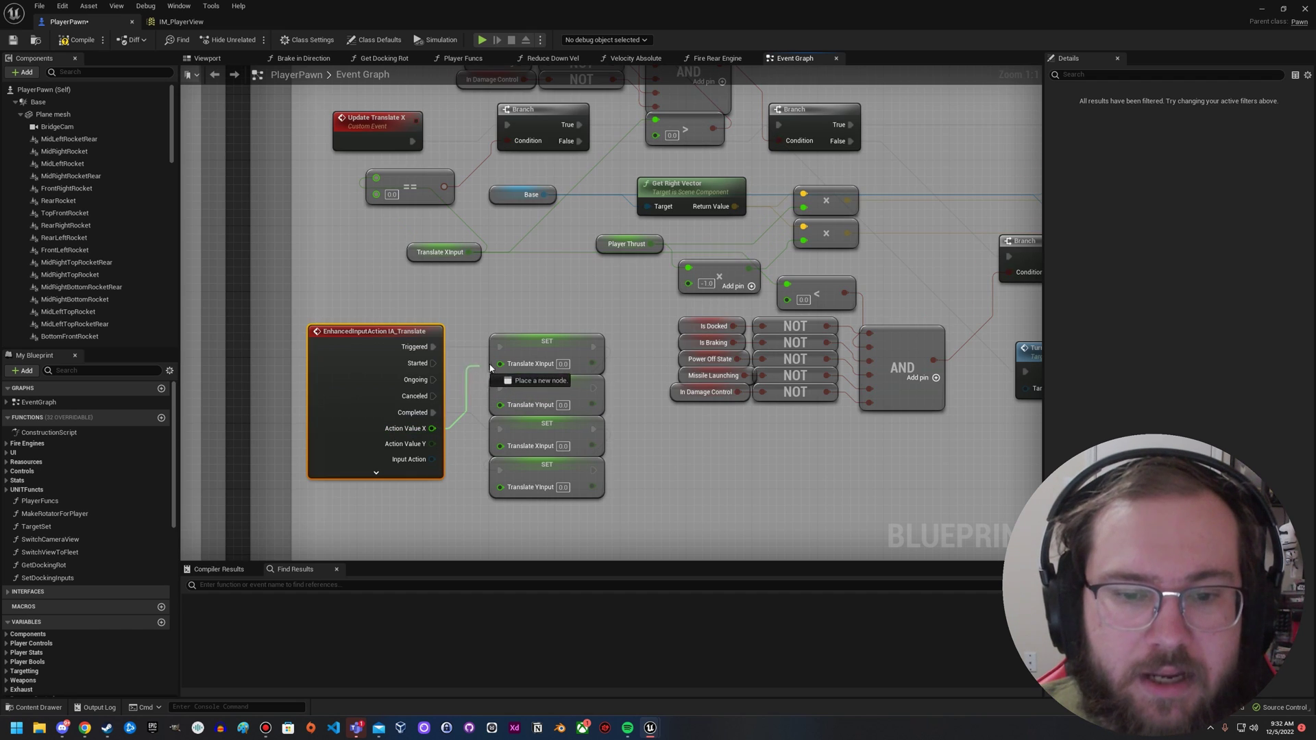
drag(492, 368, 511, 365)
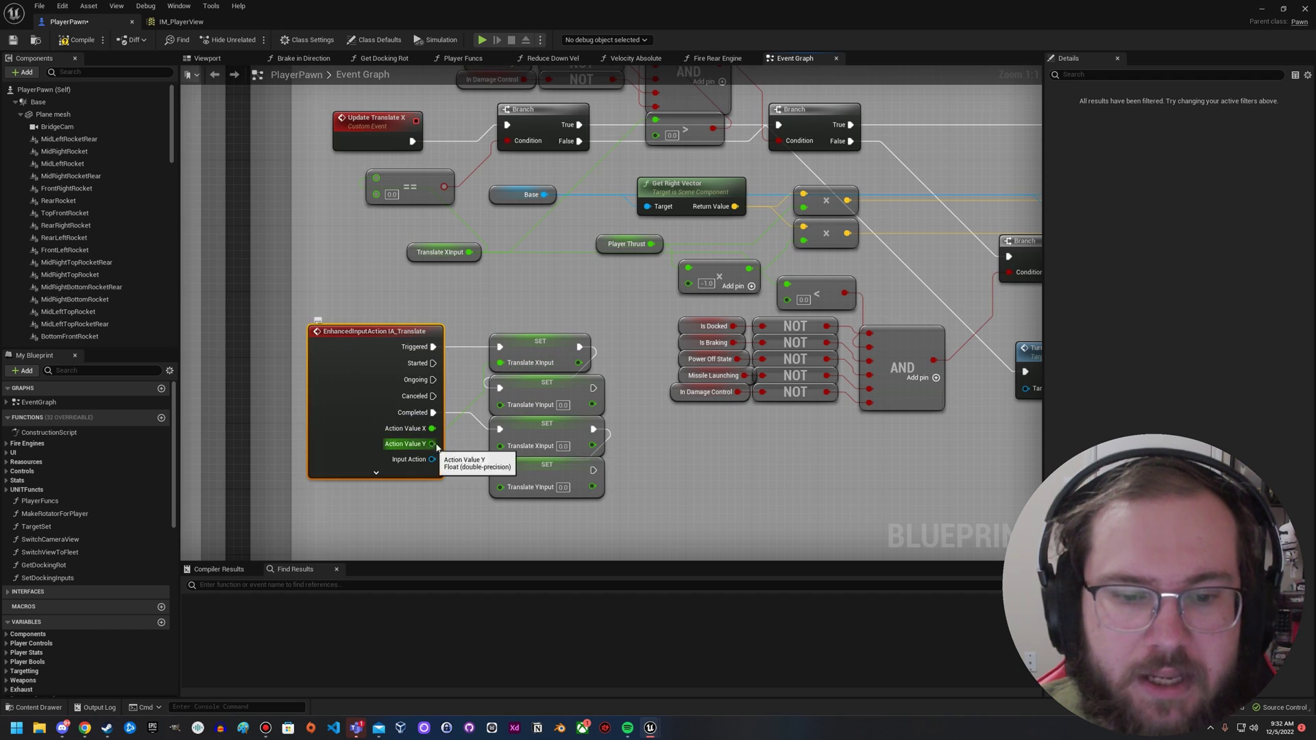
drag(432, 444, 502, 404)
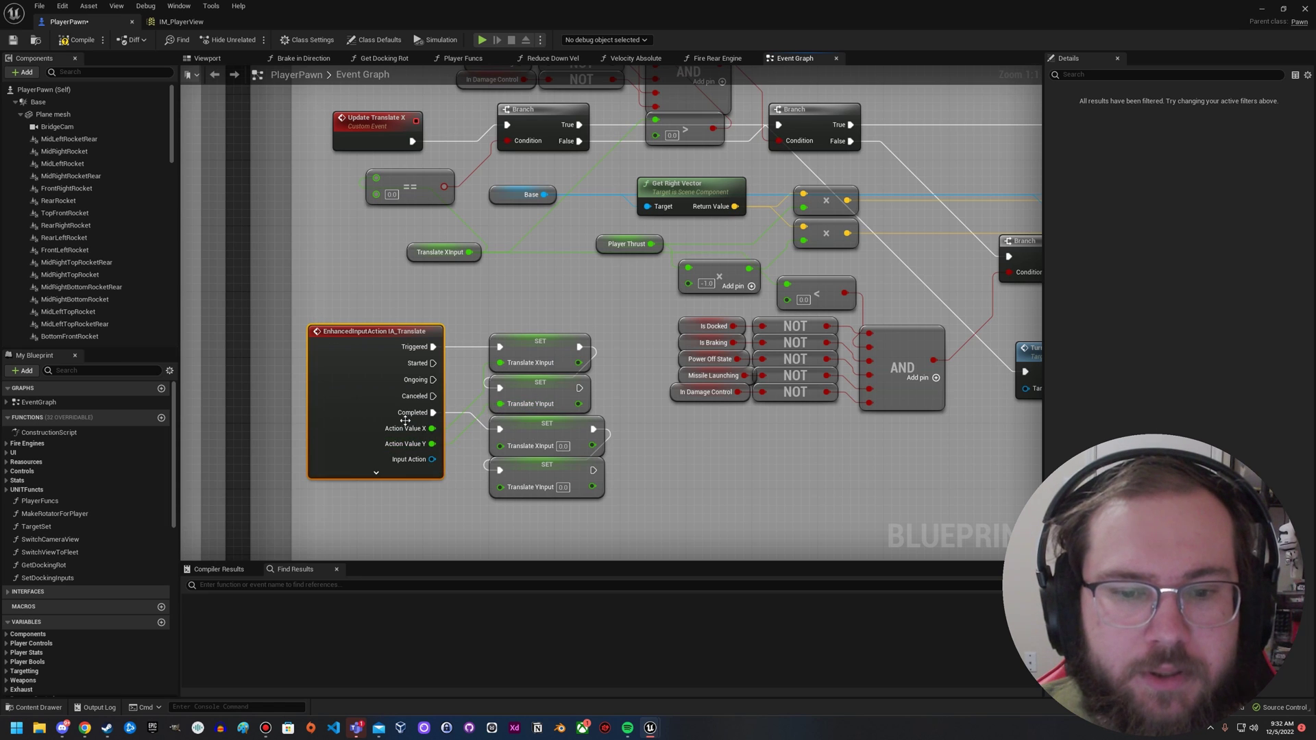
Review the Update Translate X logic in the right and left translation section and save the PlayerPawn blueprint
right_drag(528, 273, 373, 443)
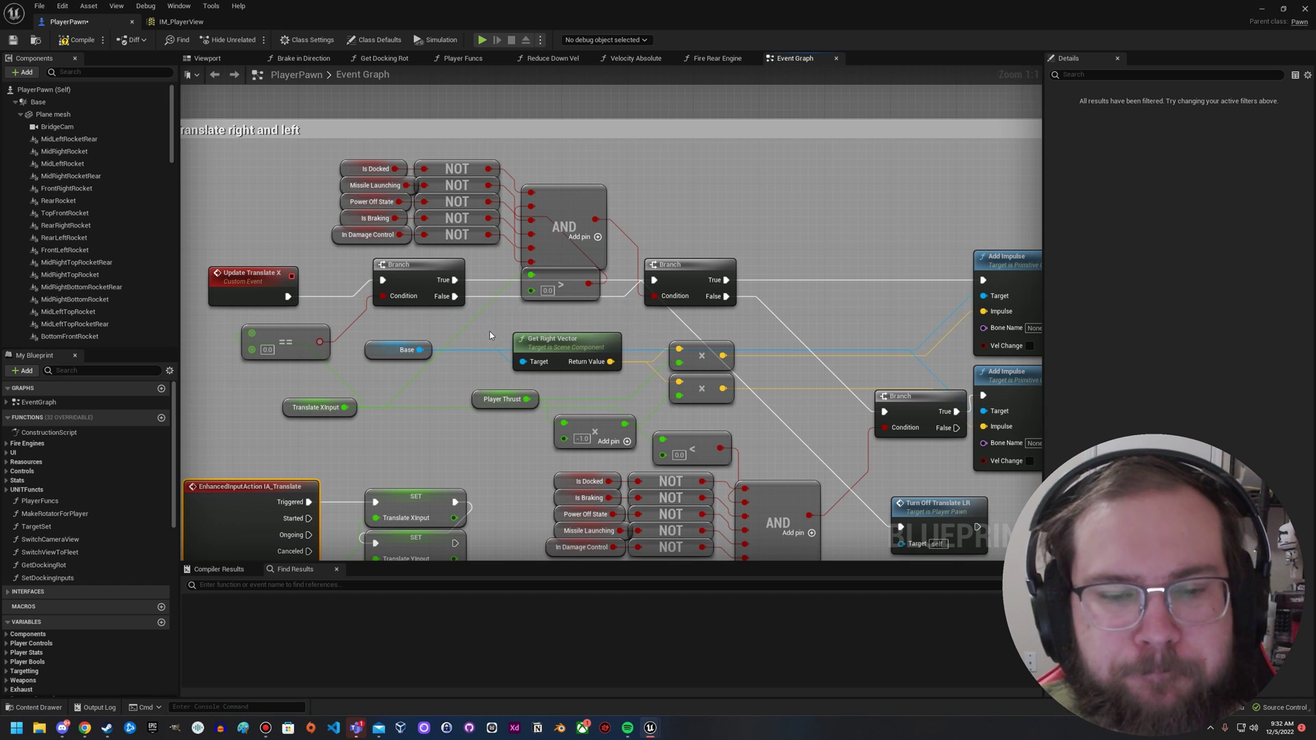
right_drag(489, 331, 545, 262)
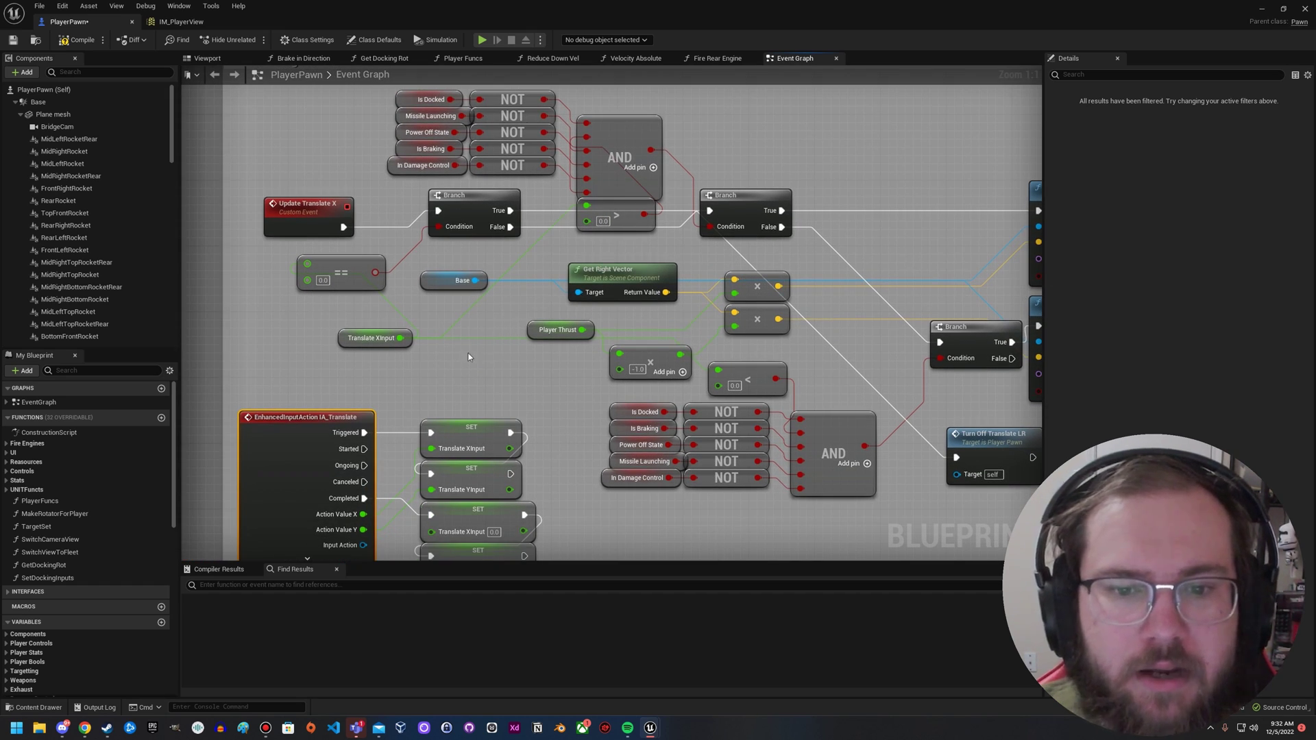
right_drag(467, 353, 505, 250)
click(633, 405)
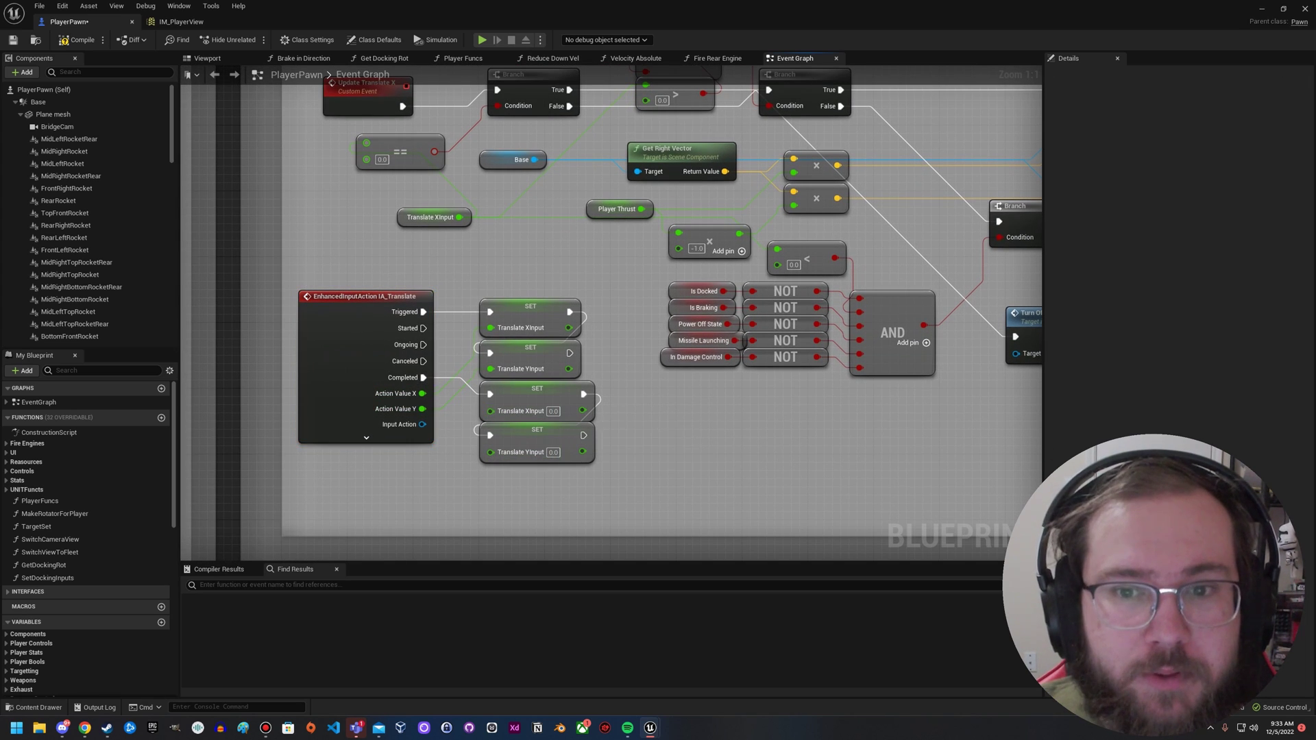
right_drag(607, 368, 548, 364)
scroll(565, 335, down, 3)
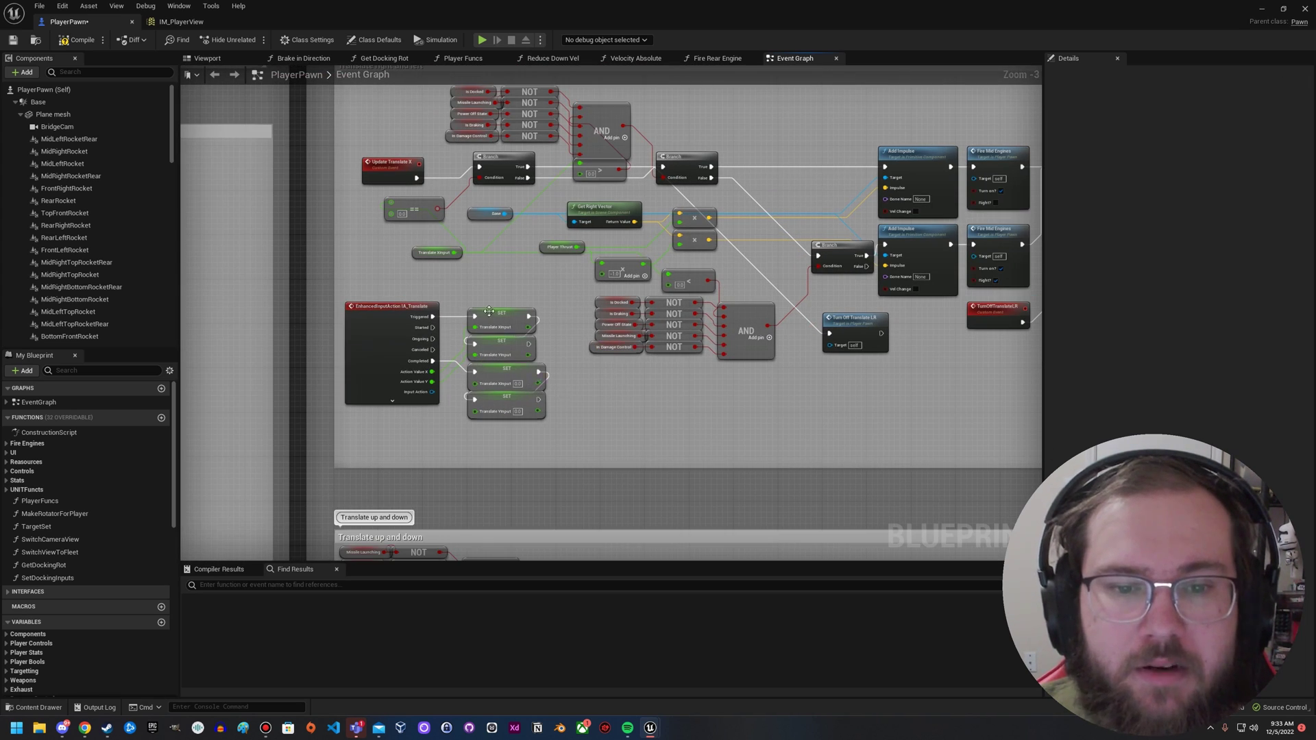
click(13, 40)
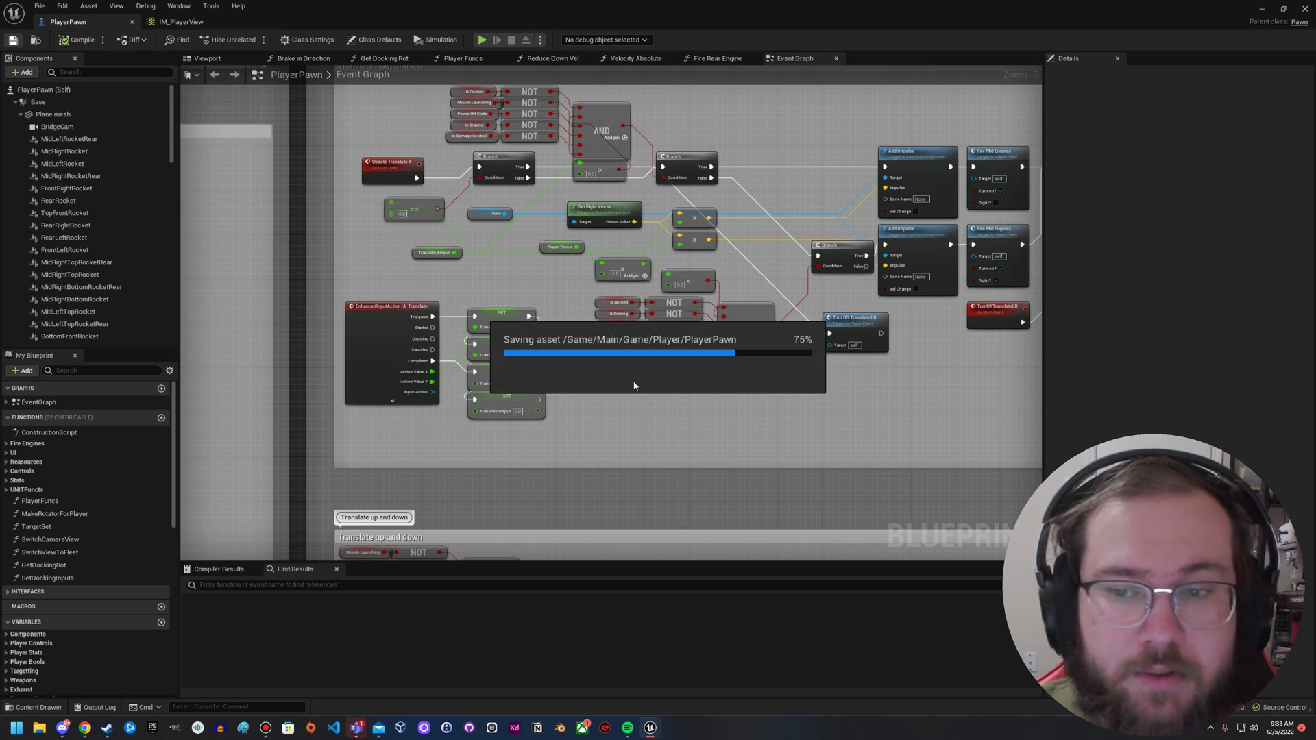
Leave the blueprint editor, play the NeptuneSystem level in the editor and give the game view control of the input
scroll(605, 377, down, 1)
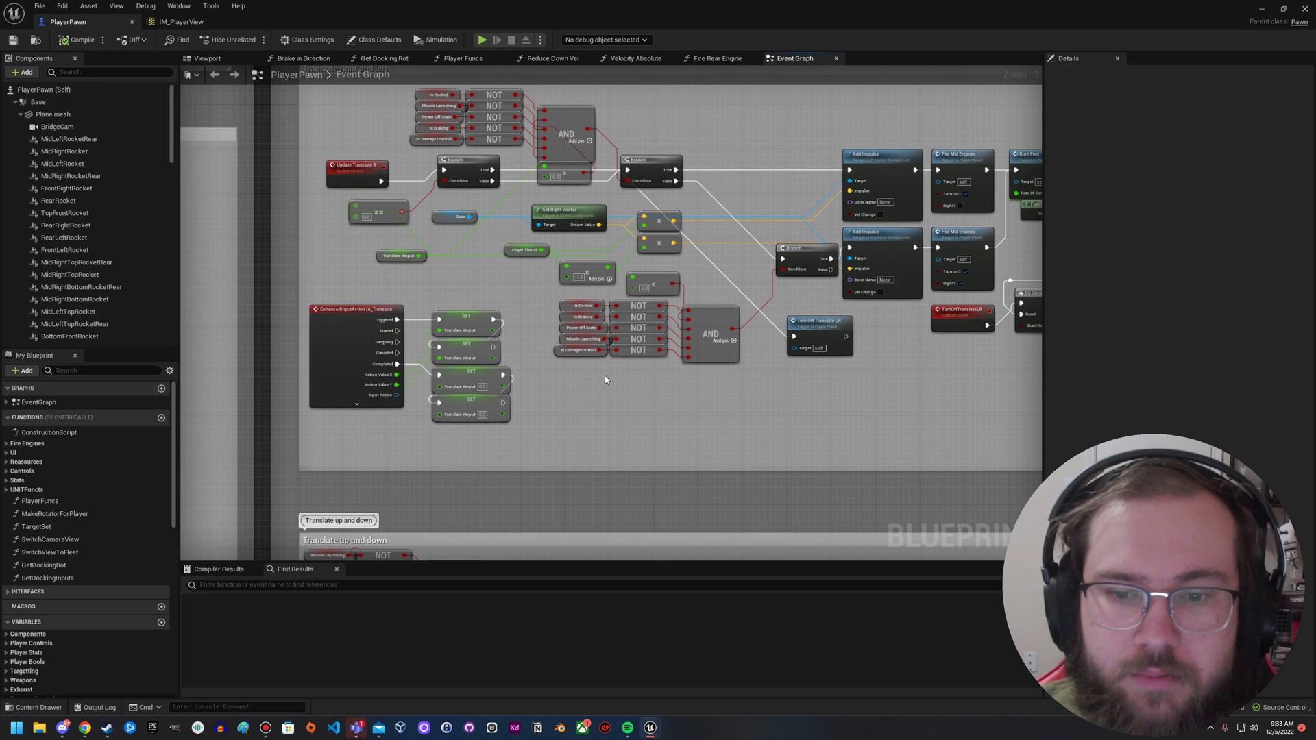
scroll(605, 376, down, 1)
right_drag(591, 385, 560, 317)
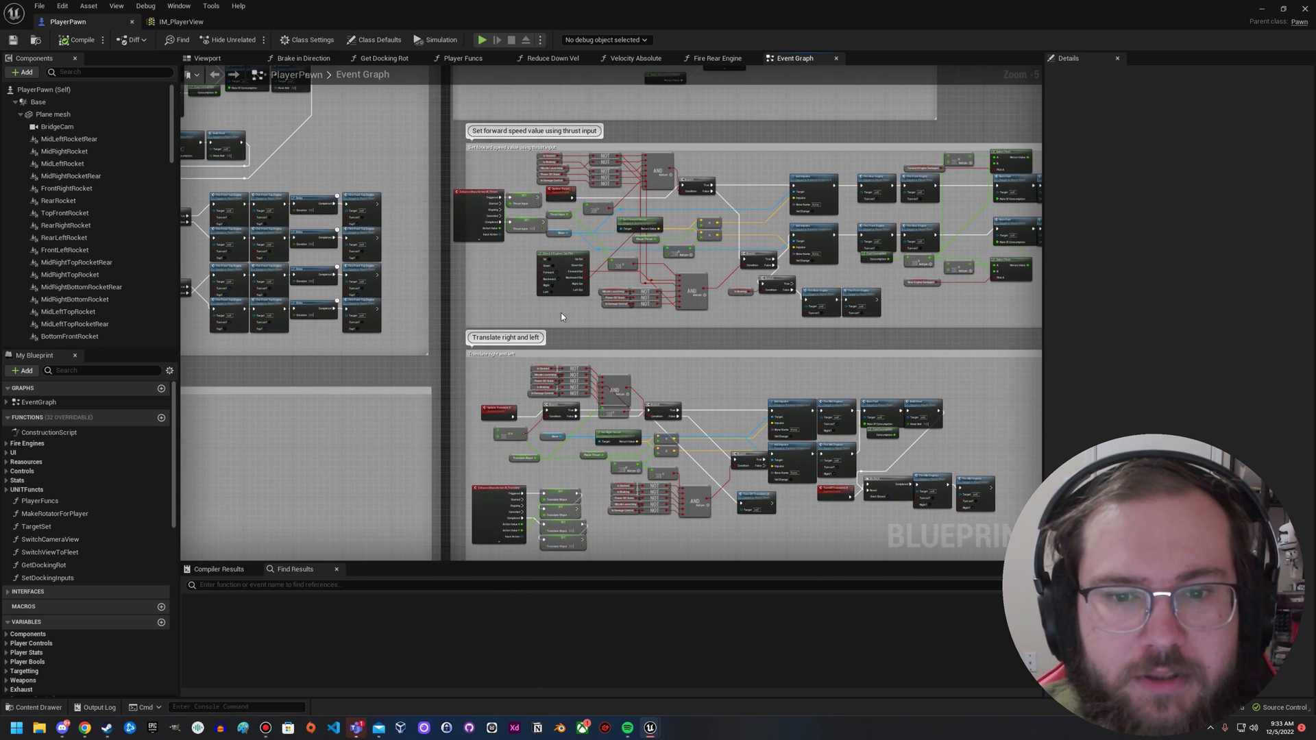
click(1262, 9)
key(alt+p)
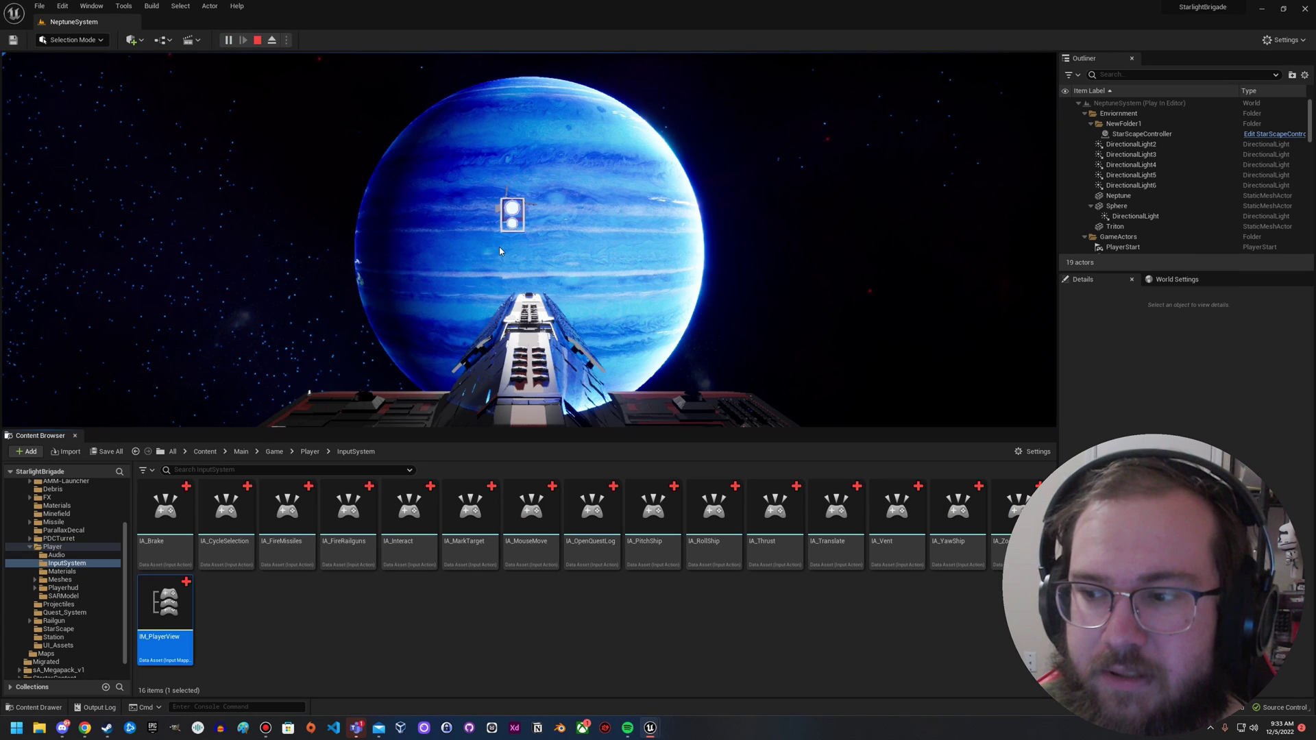
click(506, 247)
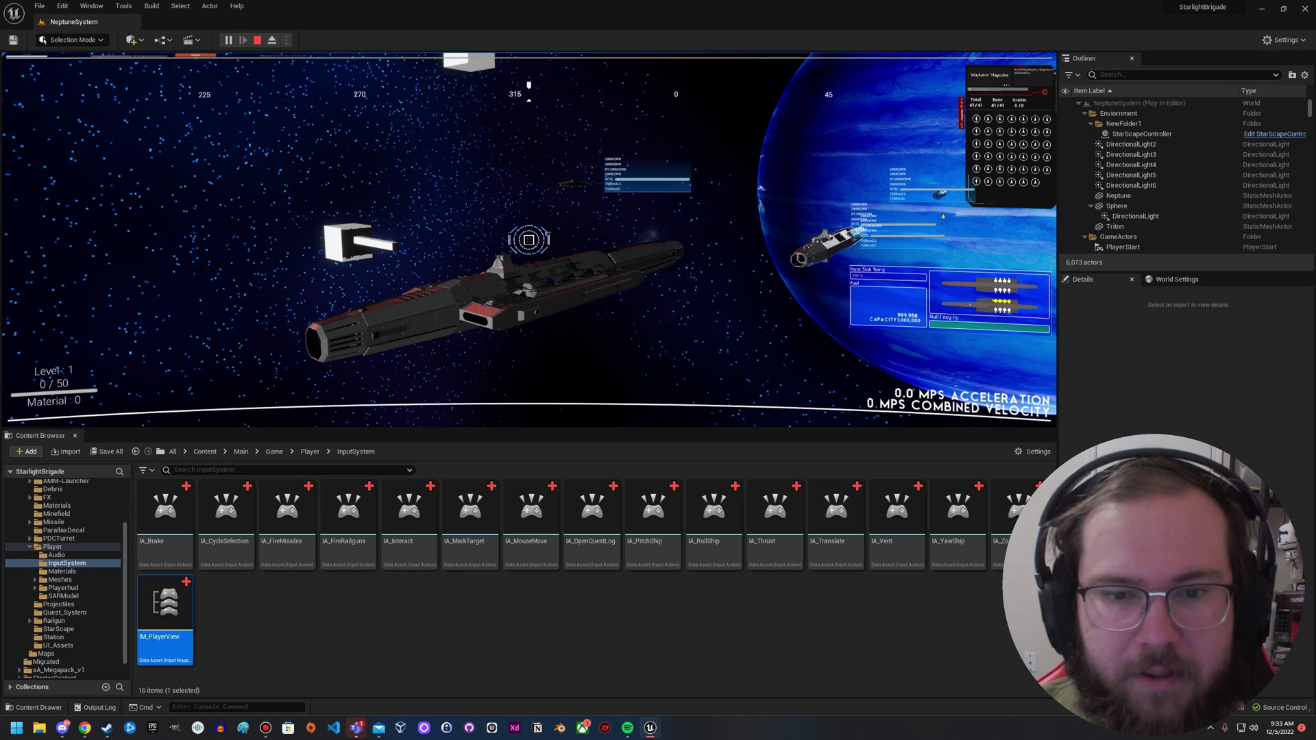
Test the ship's movement and turning controls in both directions in the running NeptuneSystem game, viewing the ship from several angles
key(v)
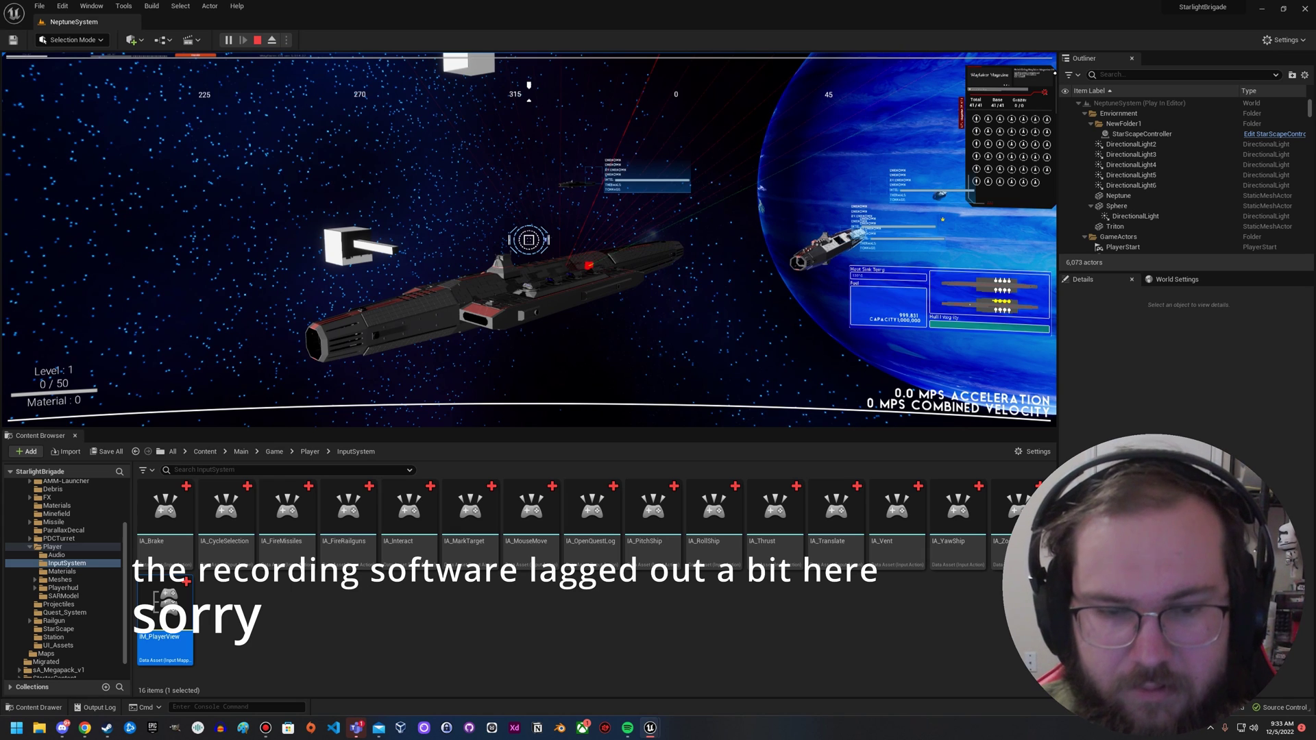
key(w)
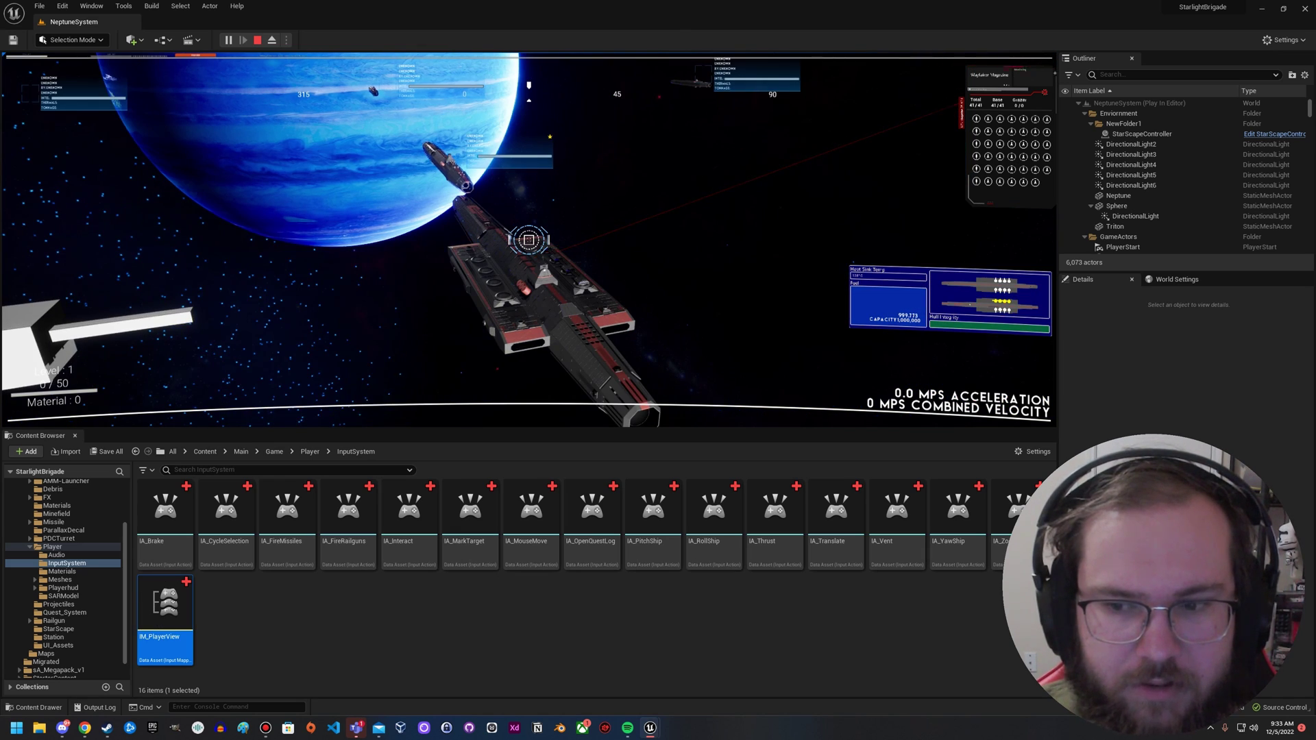
key(a)
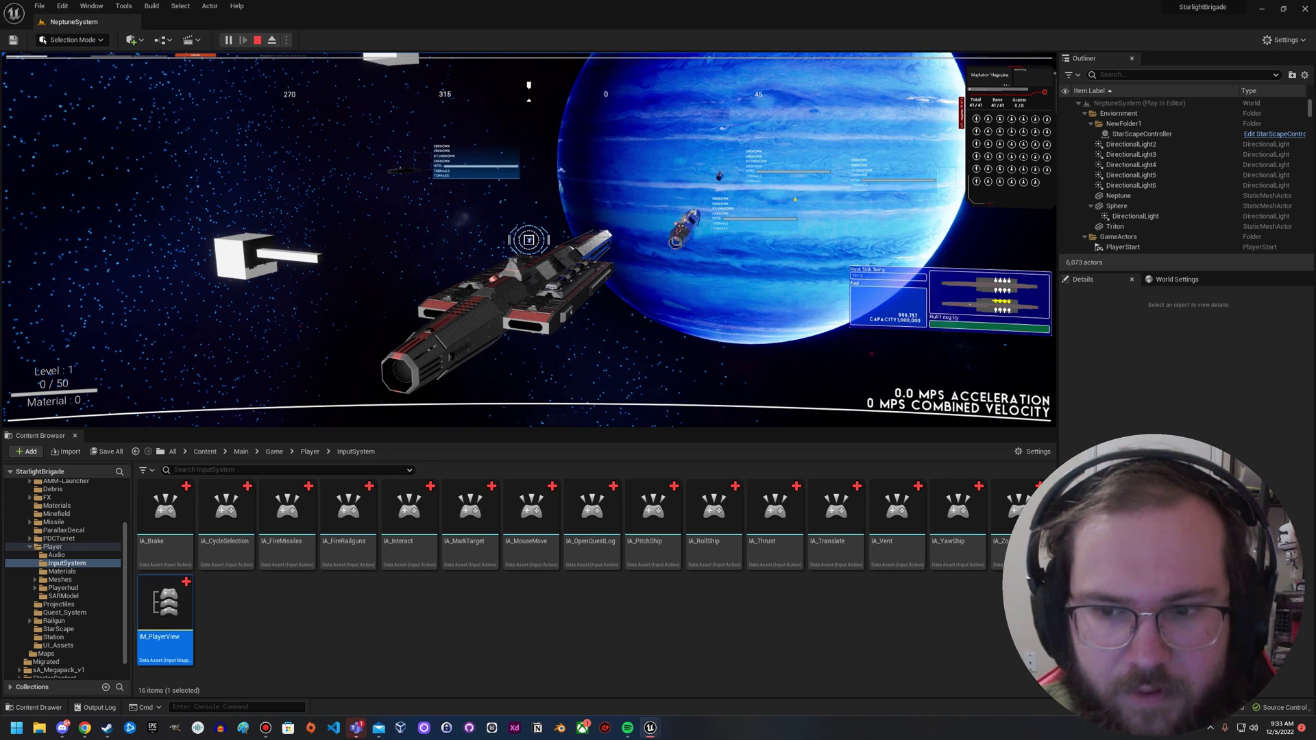
key(w)
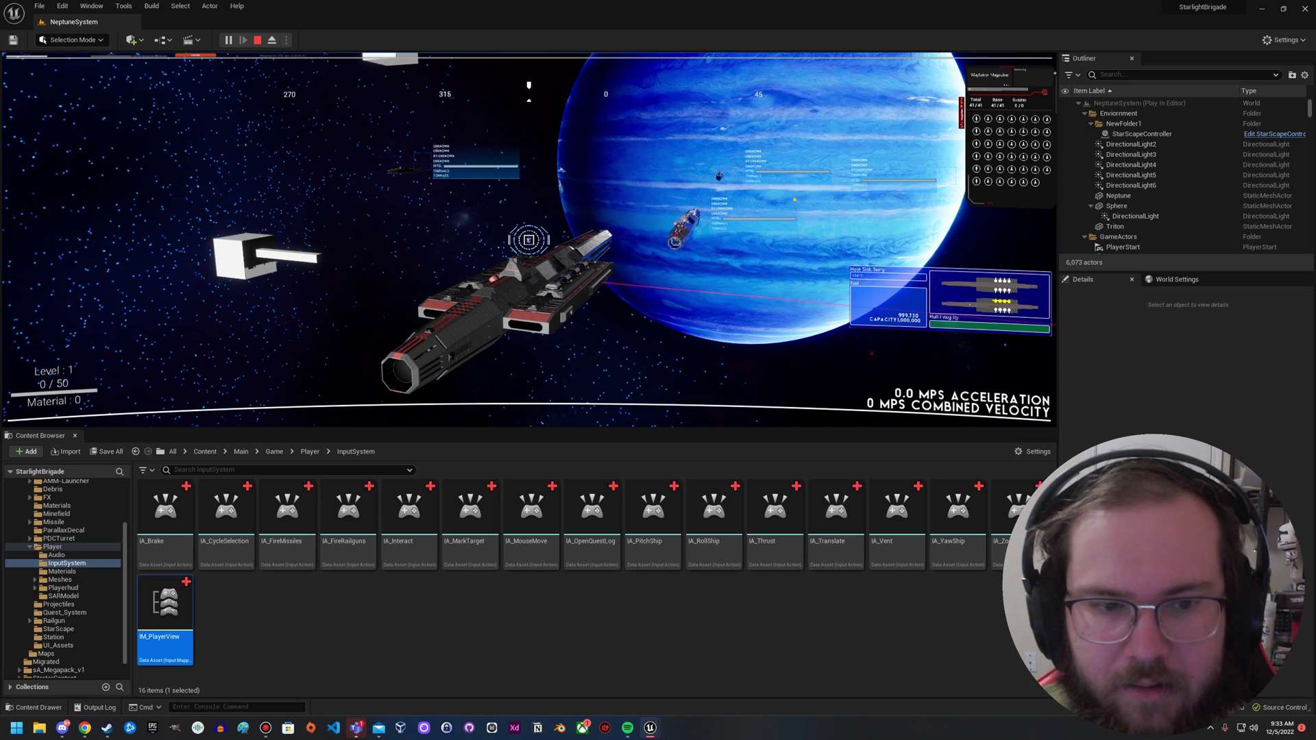
key(a)
key(a)
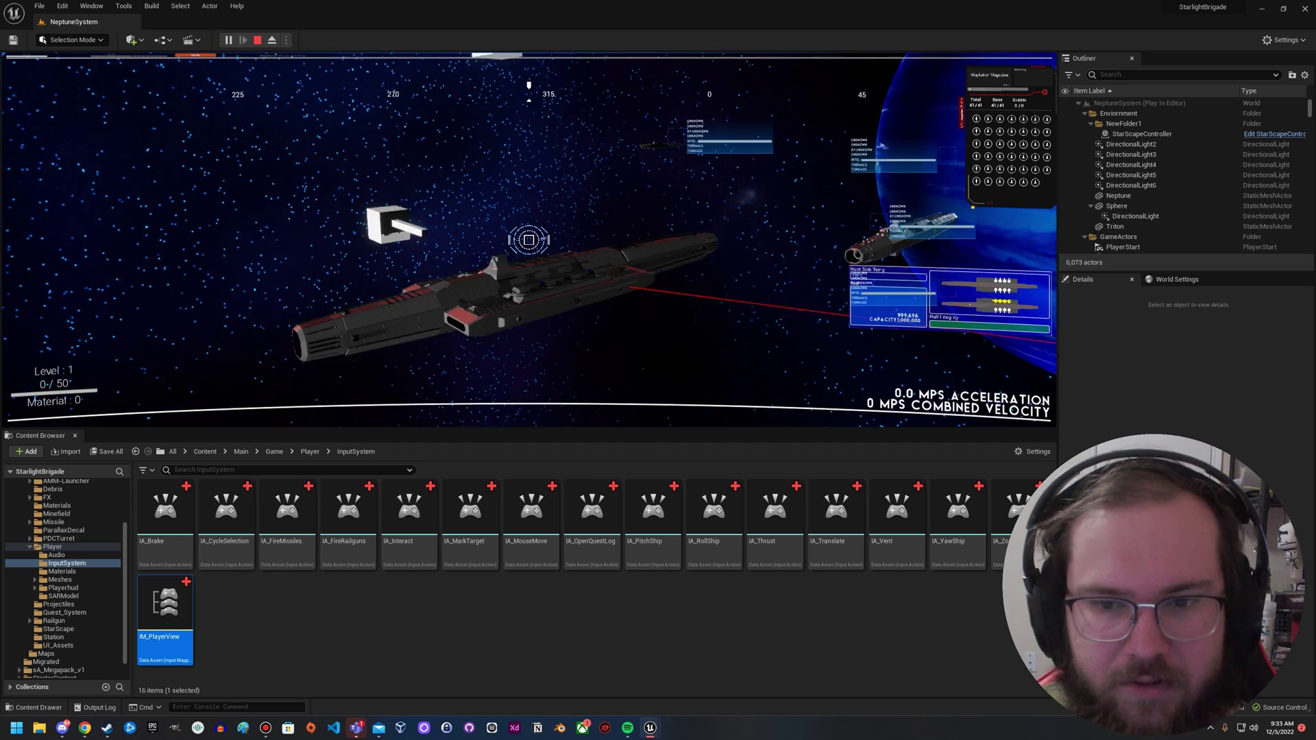
key(a)
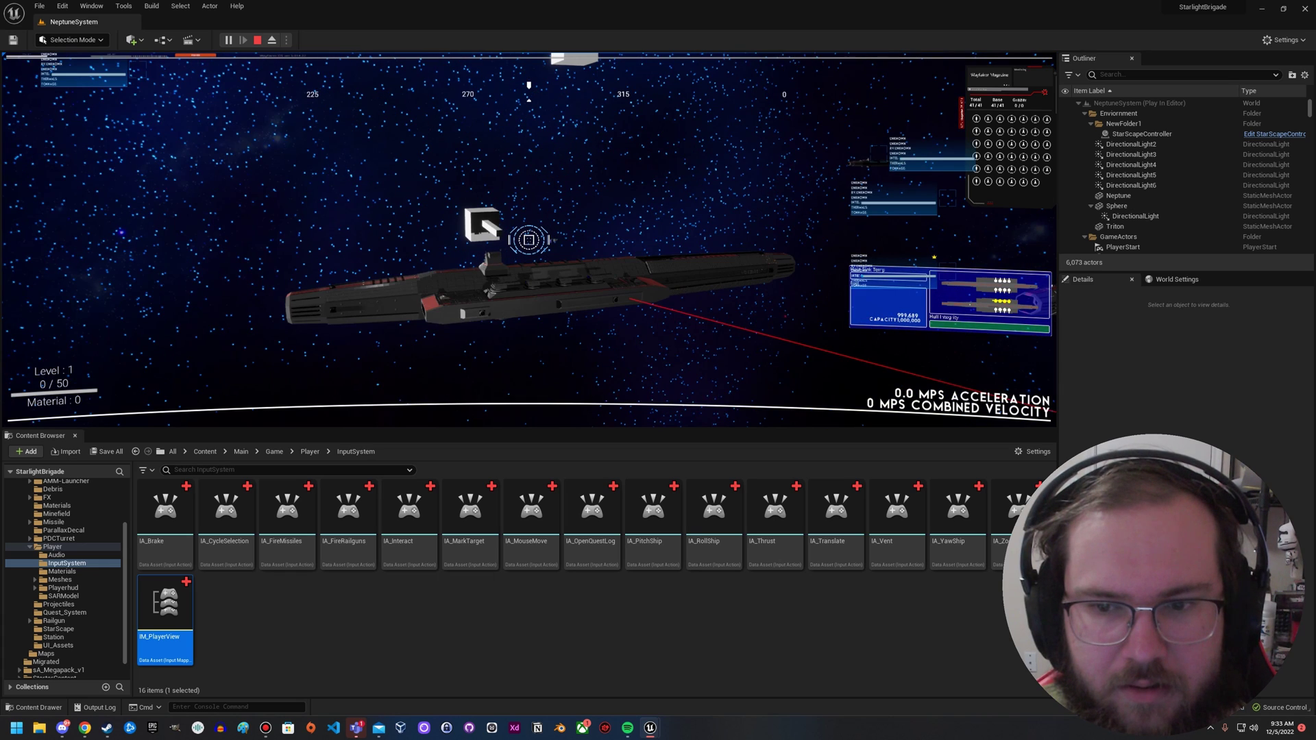
key(a)
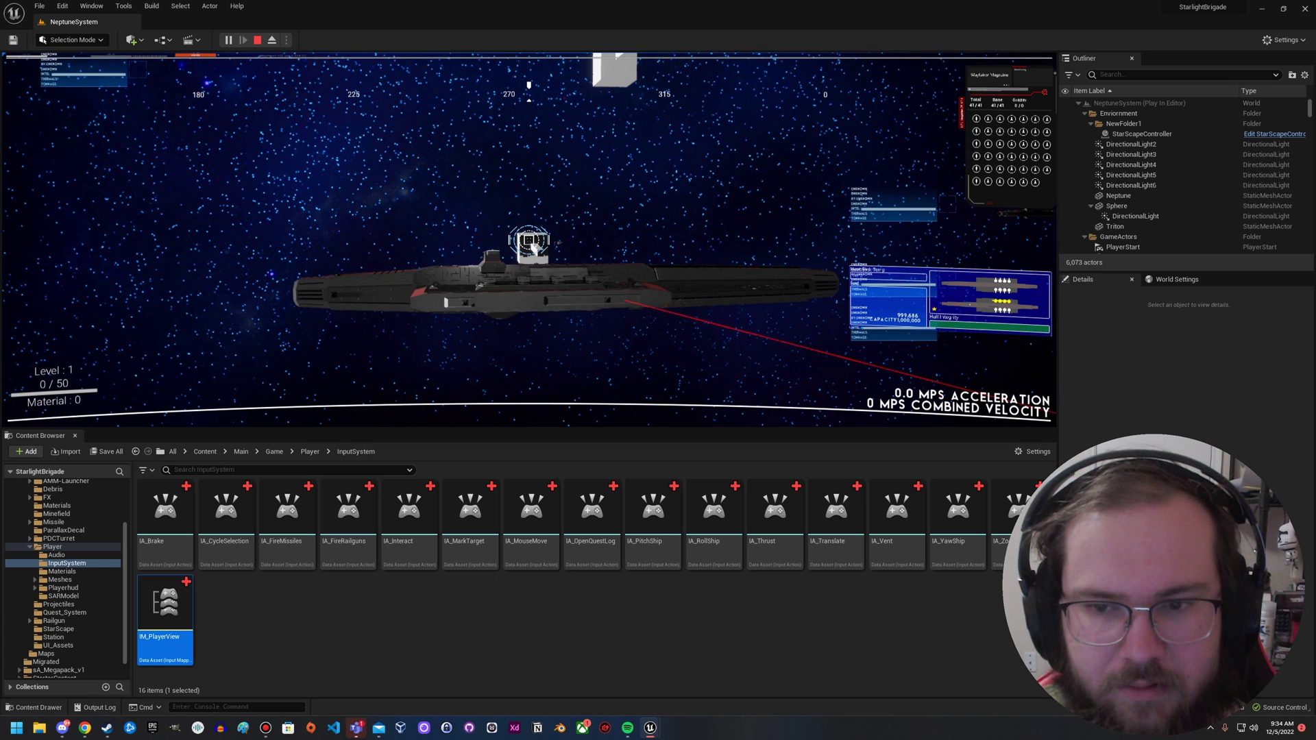
key(d)
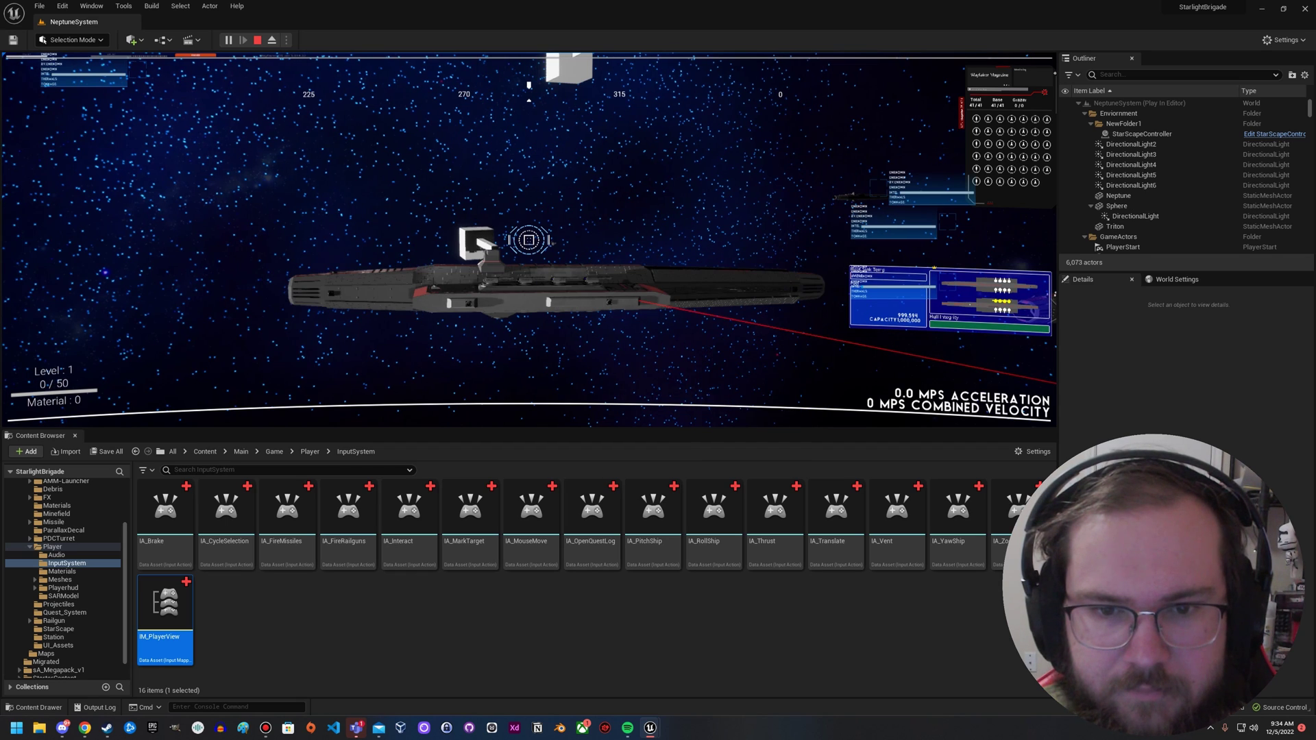
key(d)
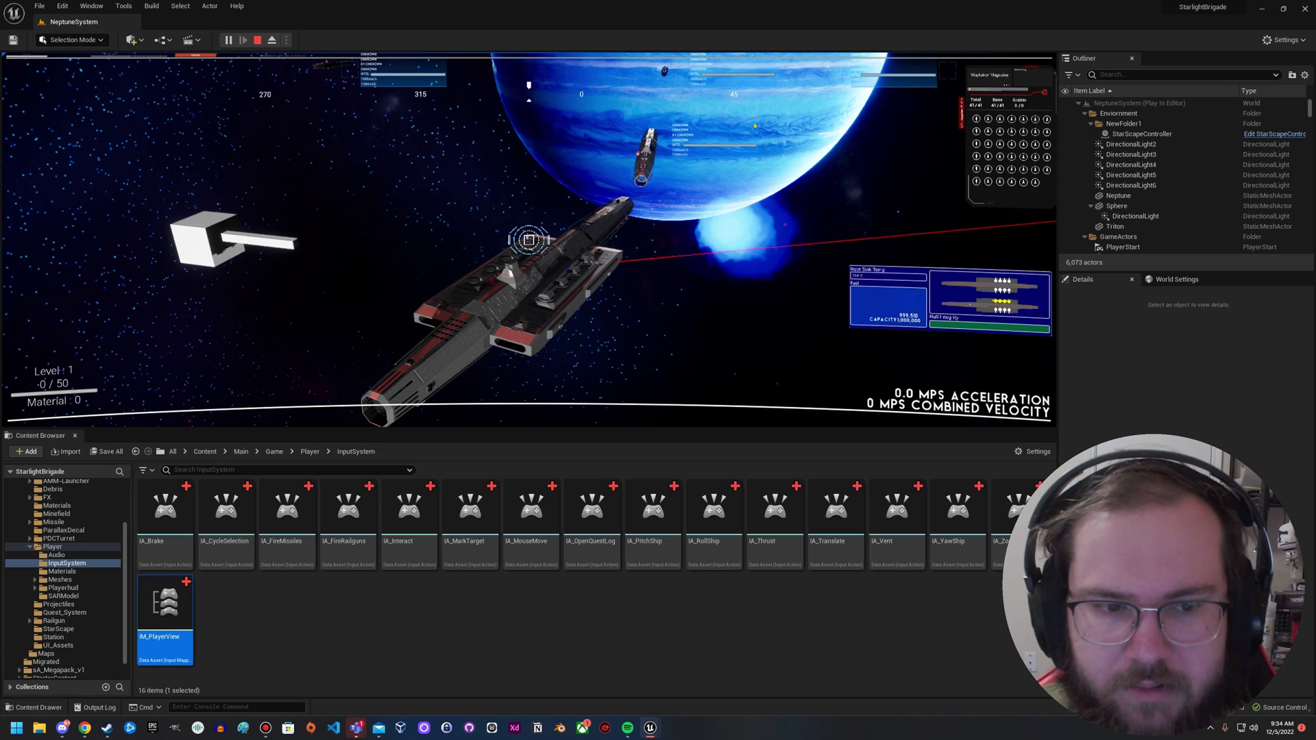
key(w)
key(a)
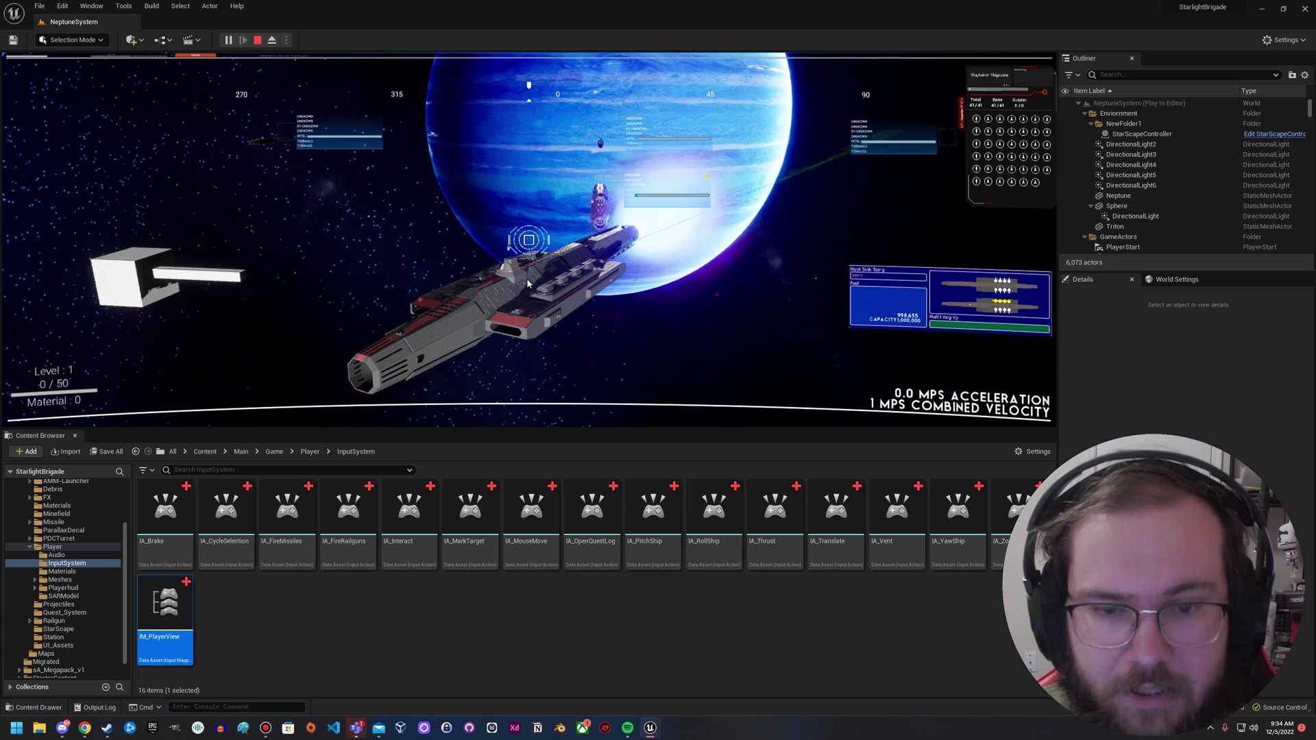
End the play session and deselect the IM_PlayerView asset in the InputSystem folder
key(Escape)
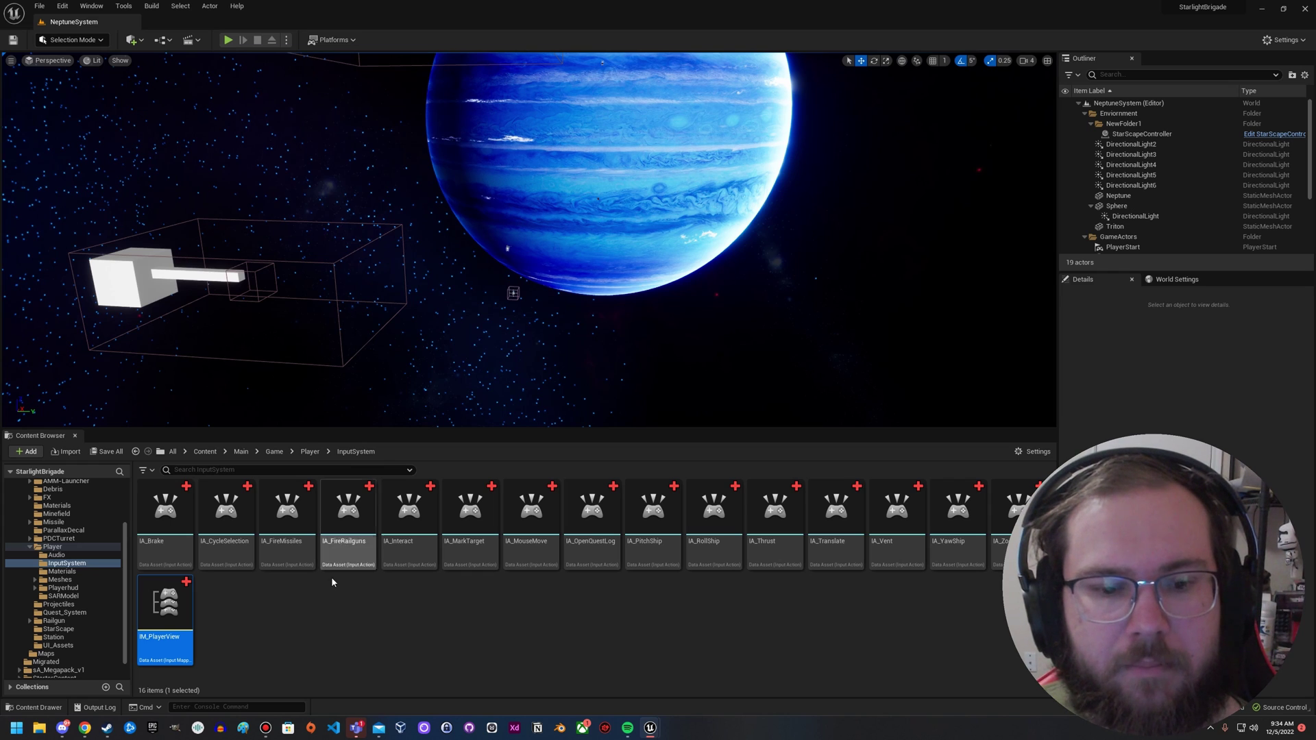
click(373, 629)
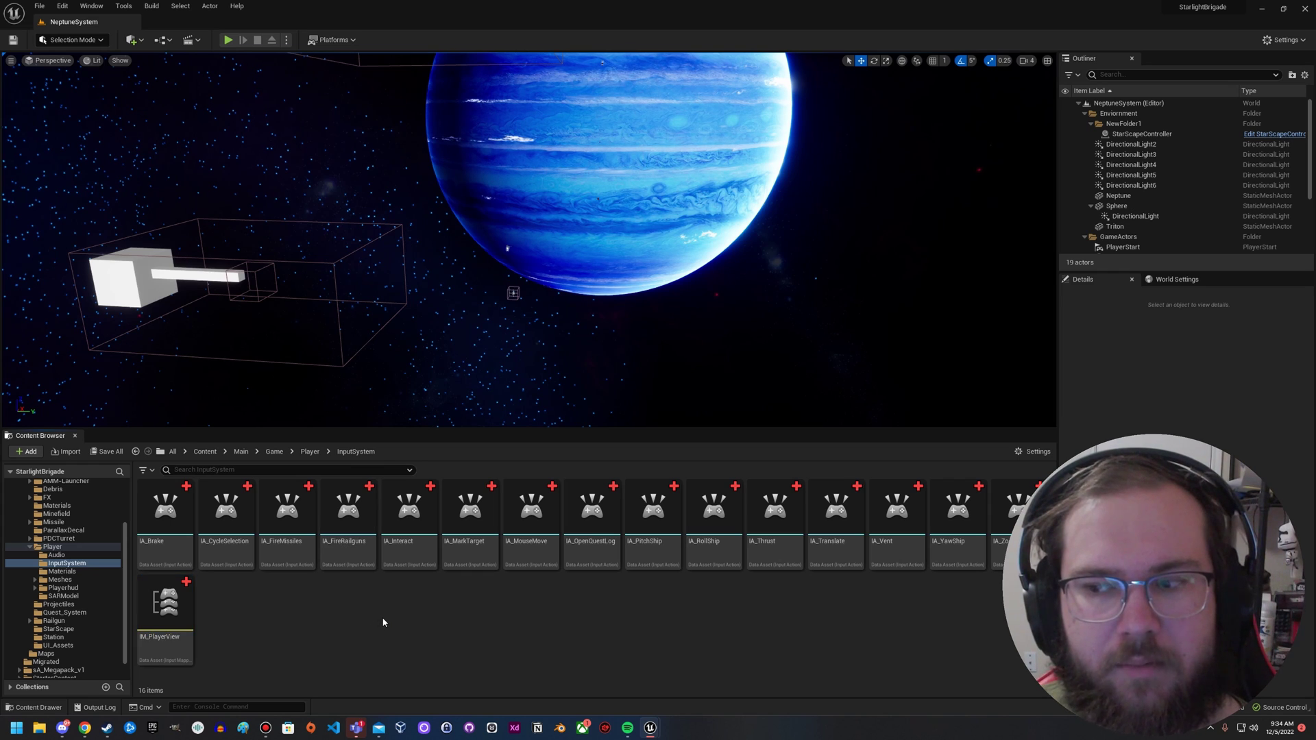